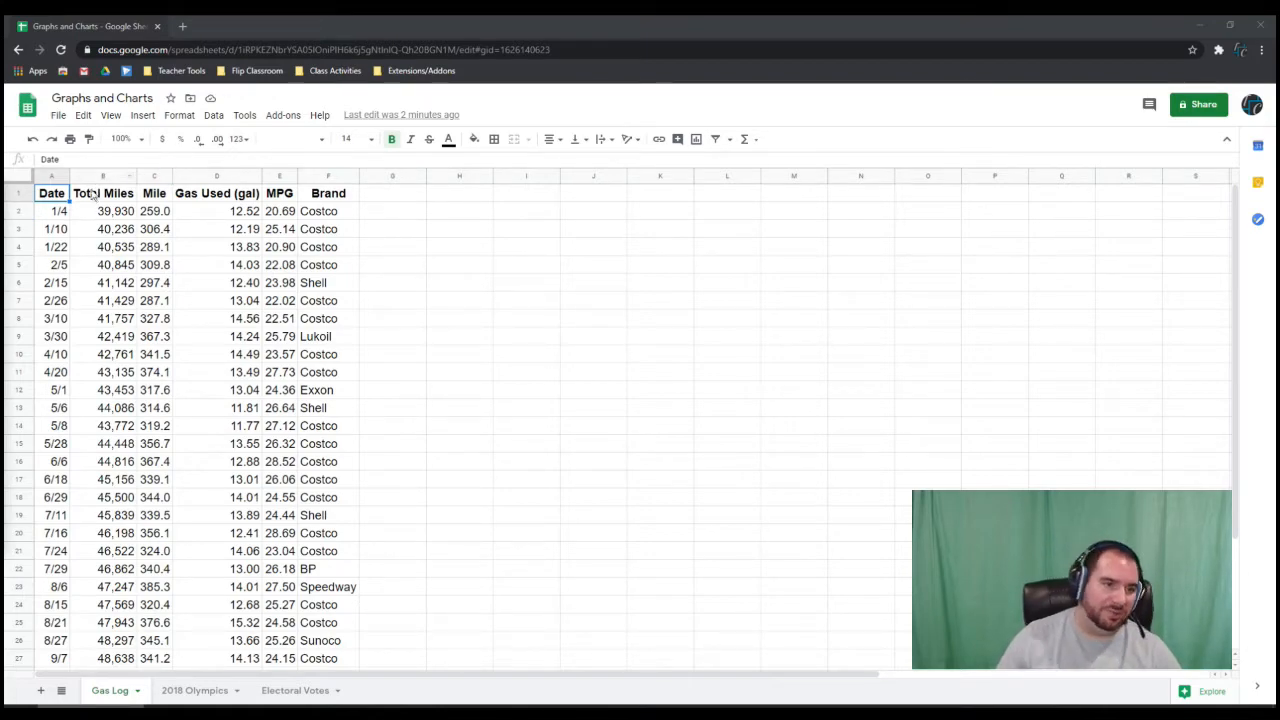
Insert a chart from the Date and Mile columns of the gas log and move it beside the data.
left_click(46, 177)
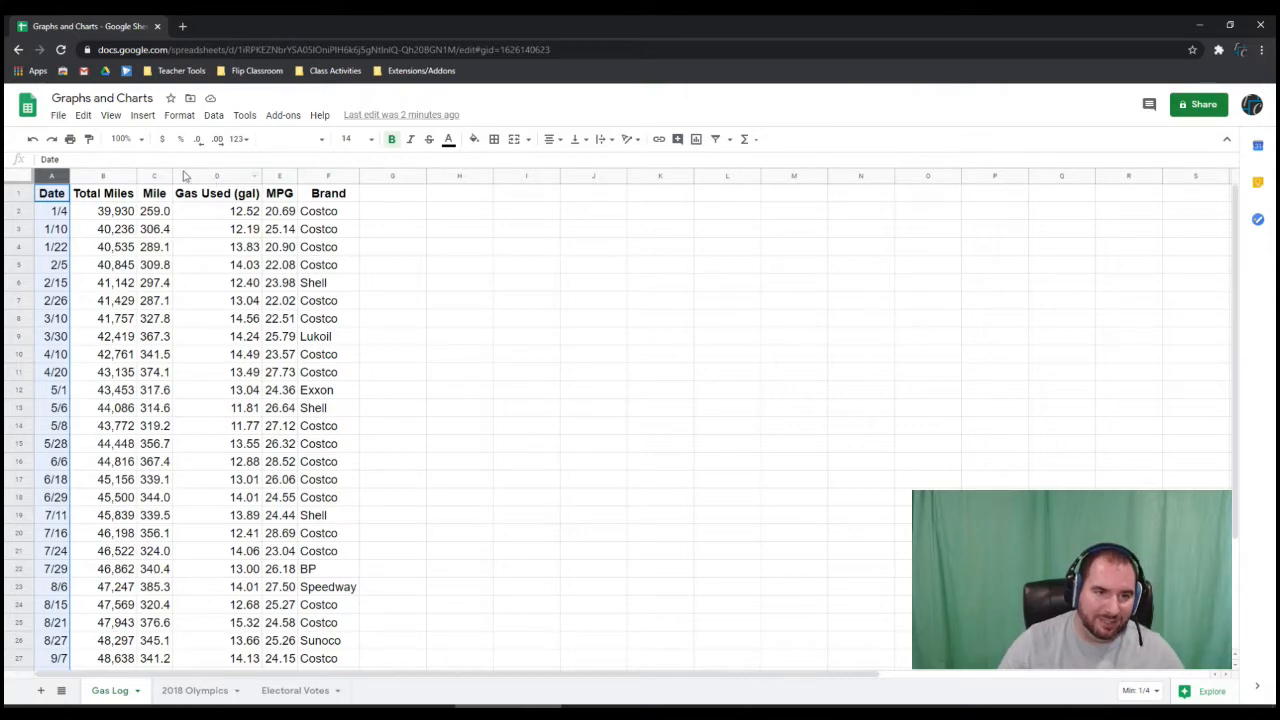
left_click(148, 177, "ctrl")
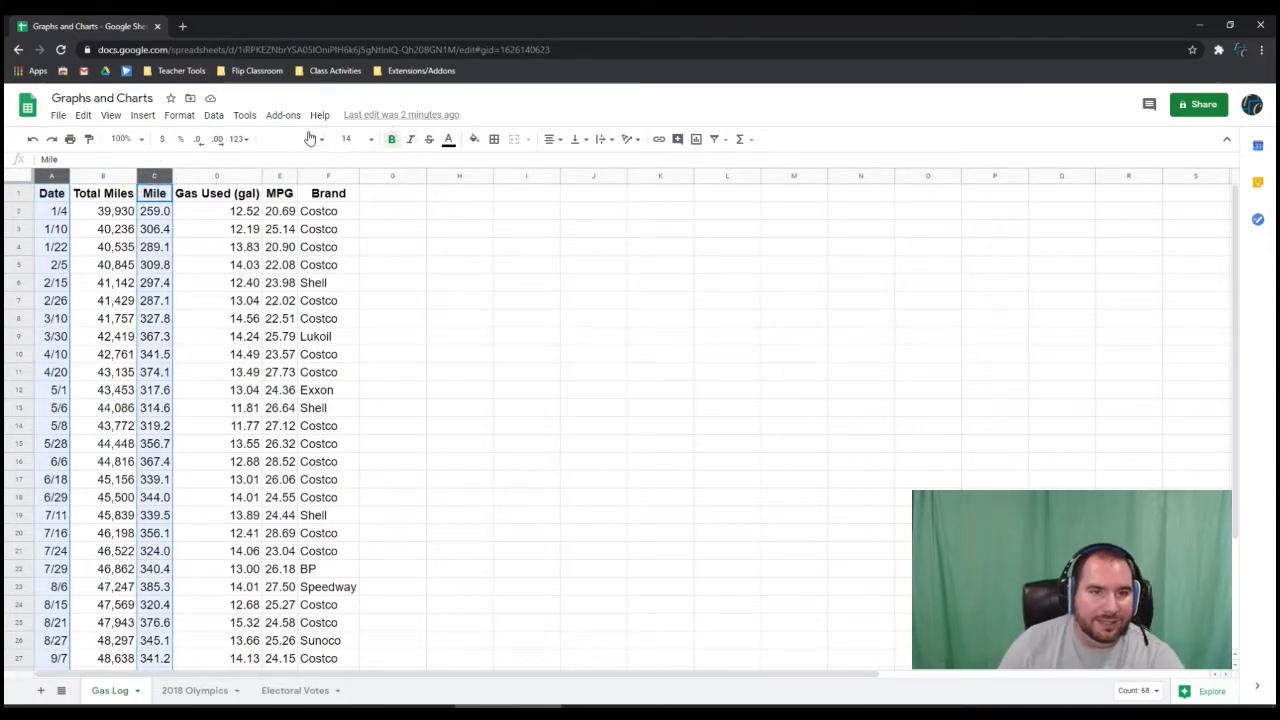
left_click(148, 122)
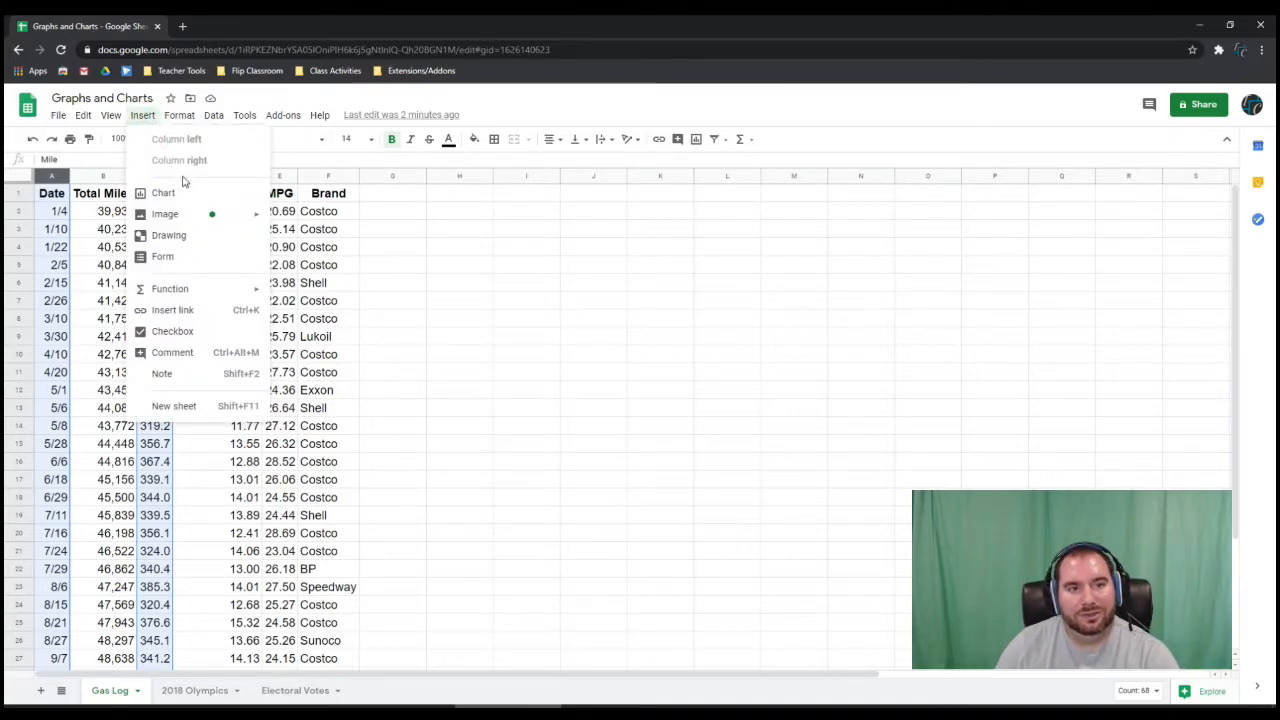
left_click(192, 190)
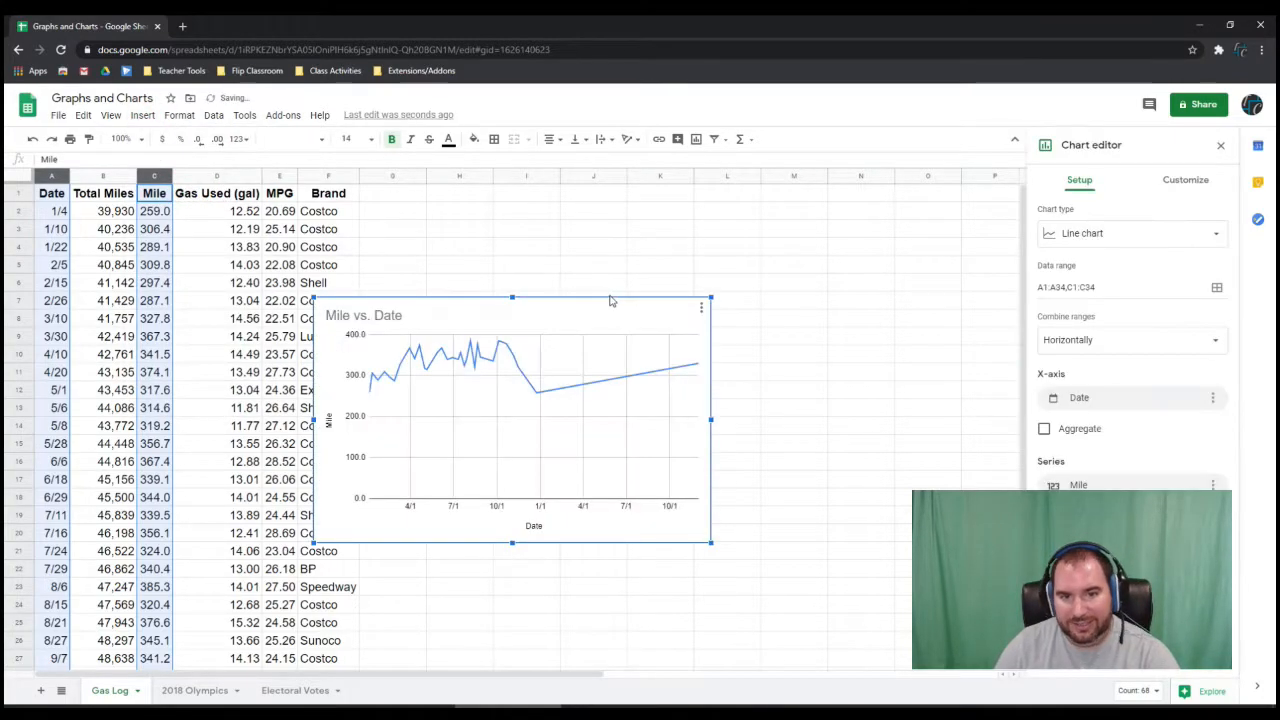
left_click_drag(505, 405, 630, 288)
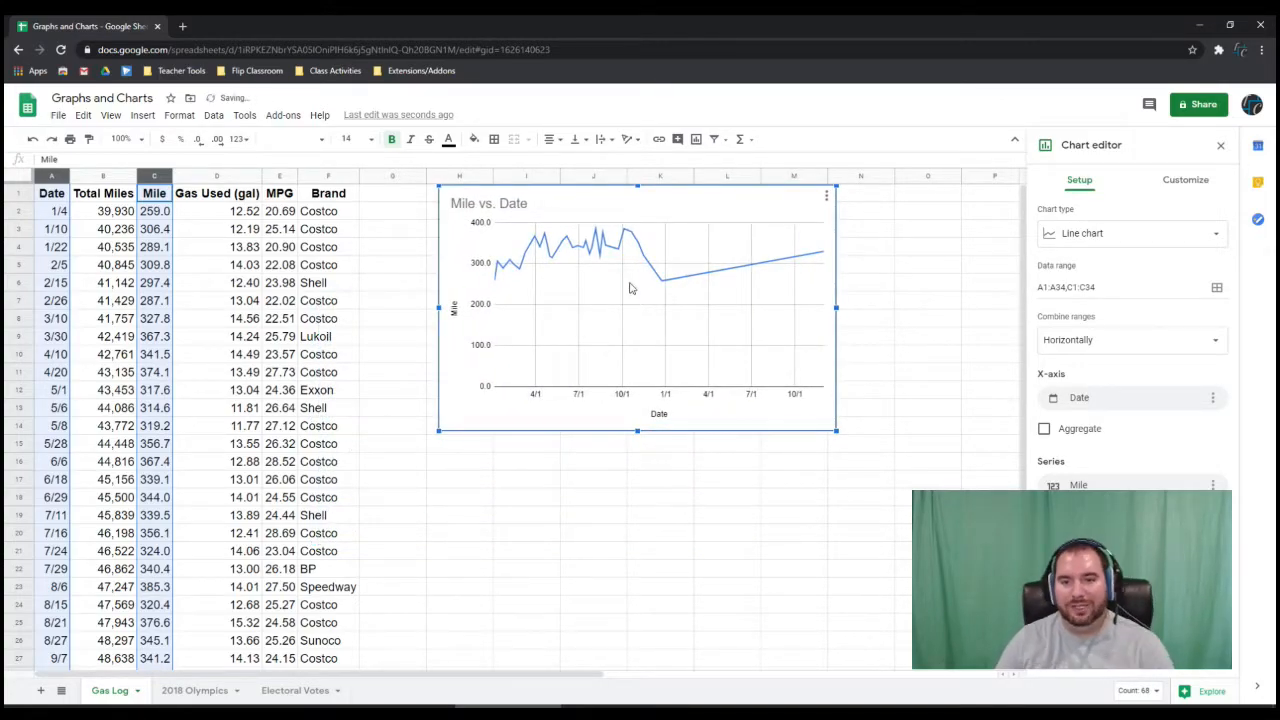
Change the Mile vs. Date chart to the suggested column chart.
scroll(275, 430, "down", 3)
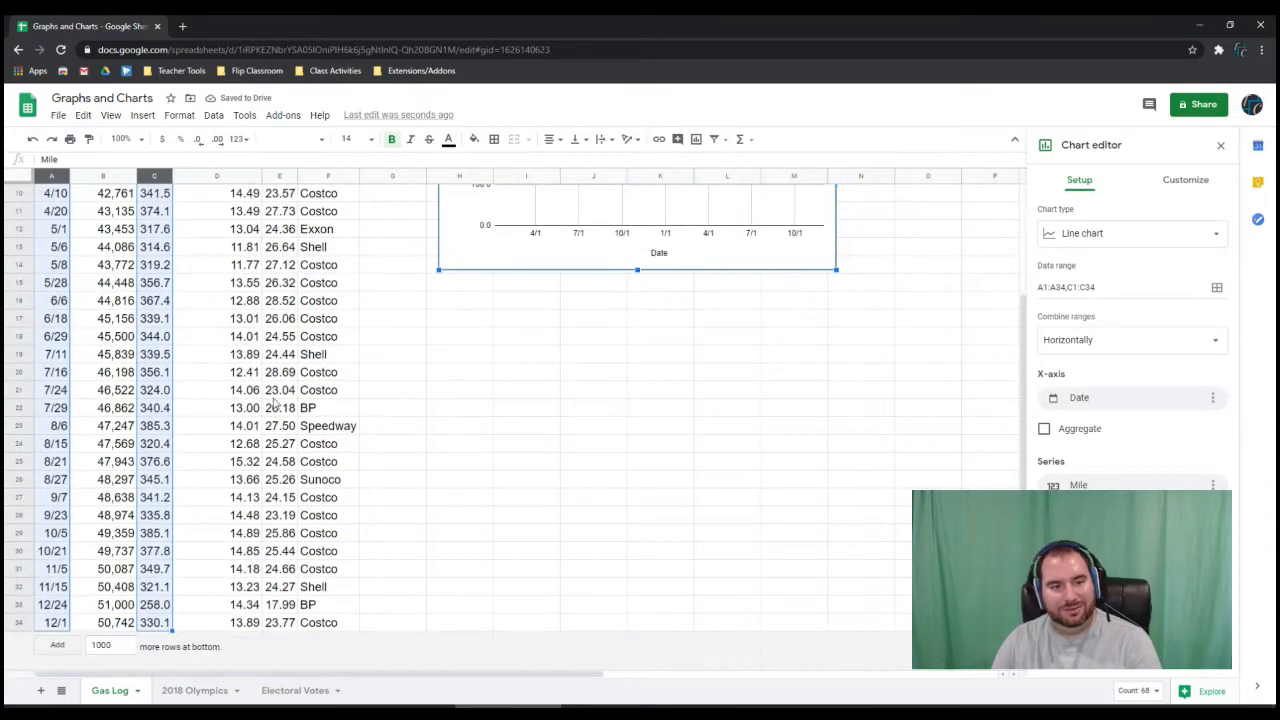
scroll(285, 400, "up", 3)
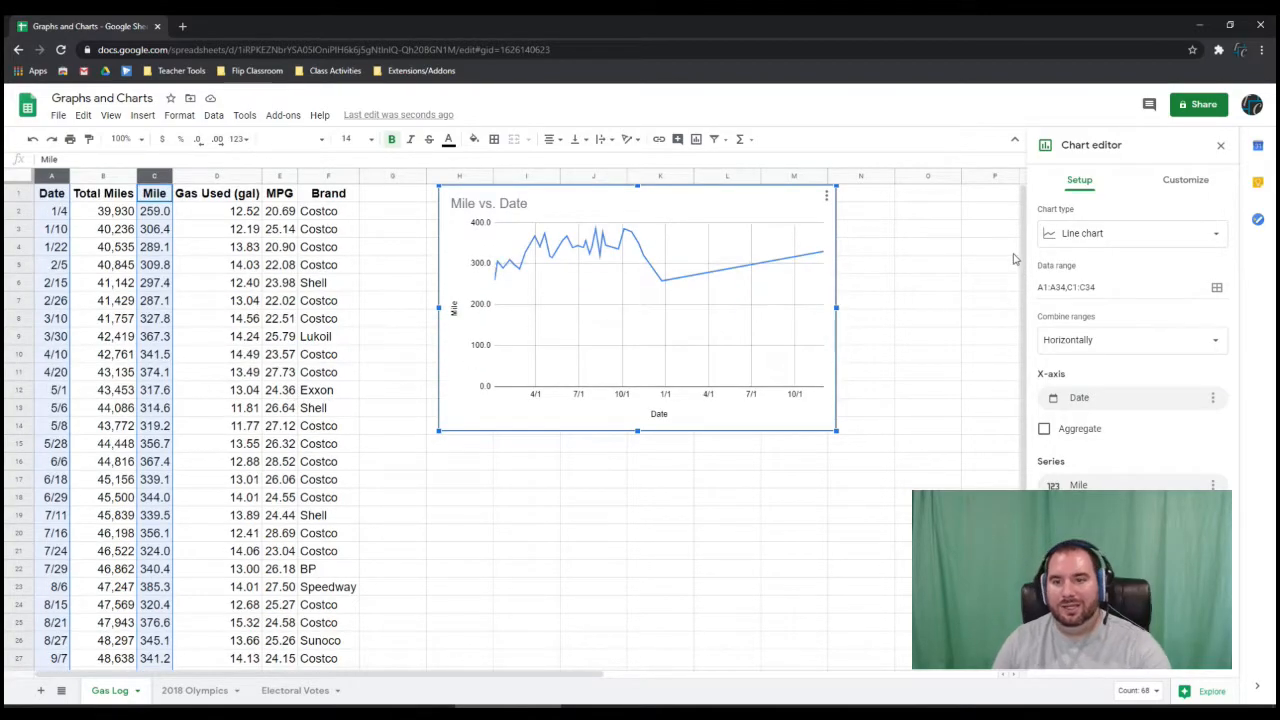
left_click(1107, 233)
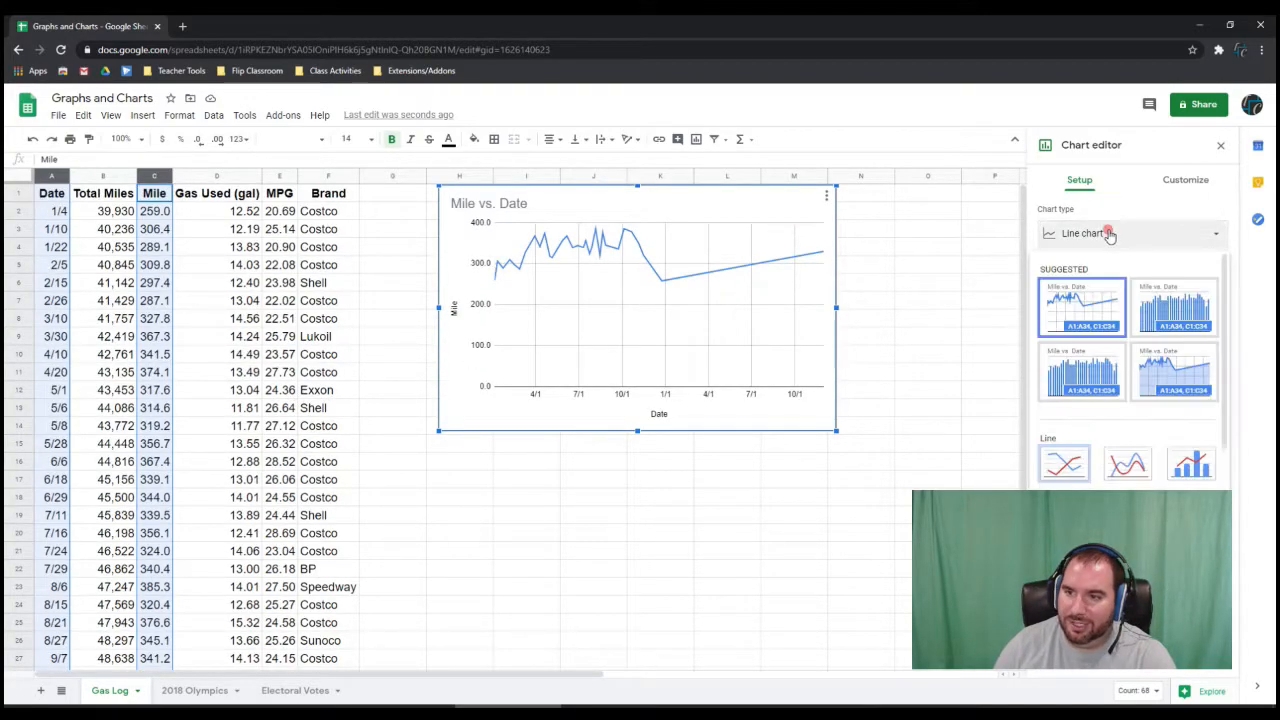
left_click(1092, 383)
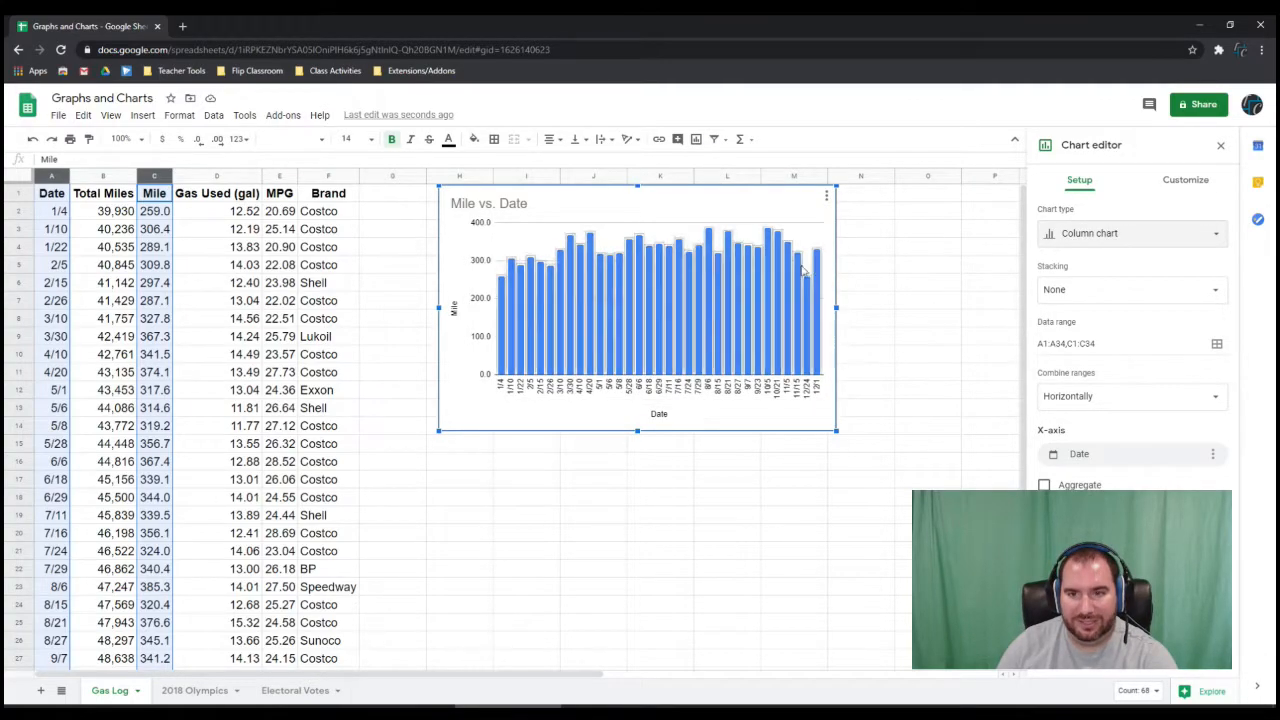
Switch the Mile vs. Date chart to a line chart for comparison, and return it to a column chart.
left_click(1094, 237)
scroll(1095, 385, "down", 3)
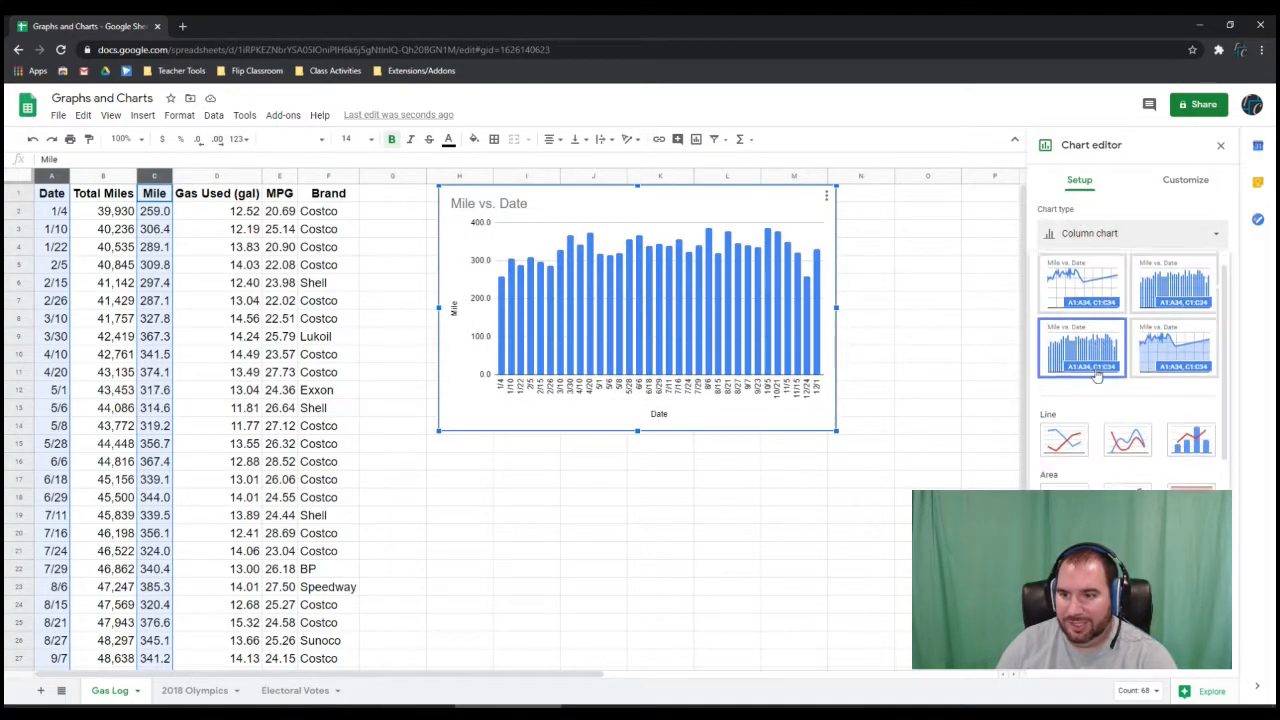
left_click(1063, 396)
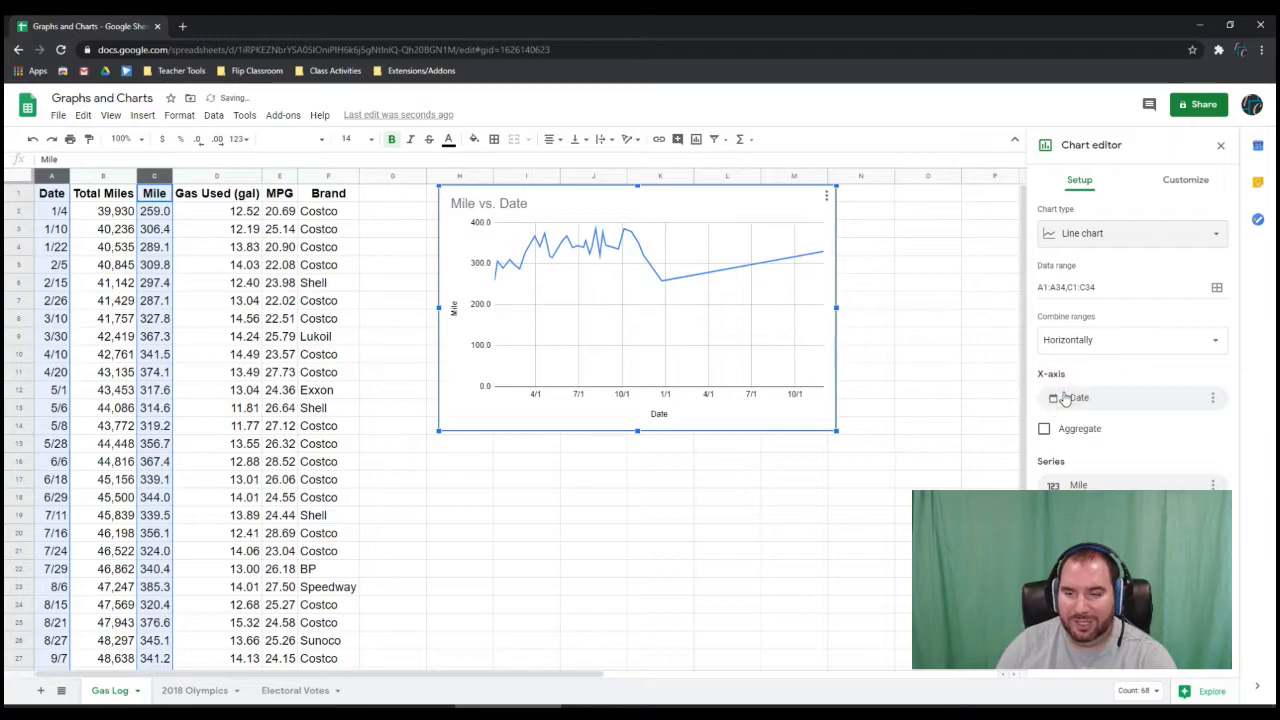
left_click(1106, 240)
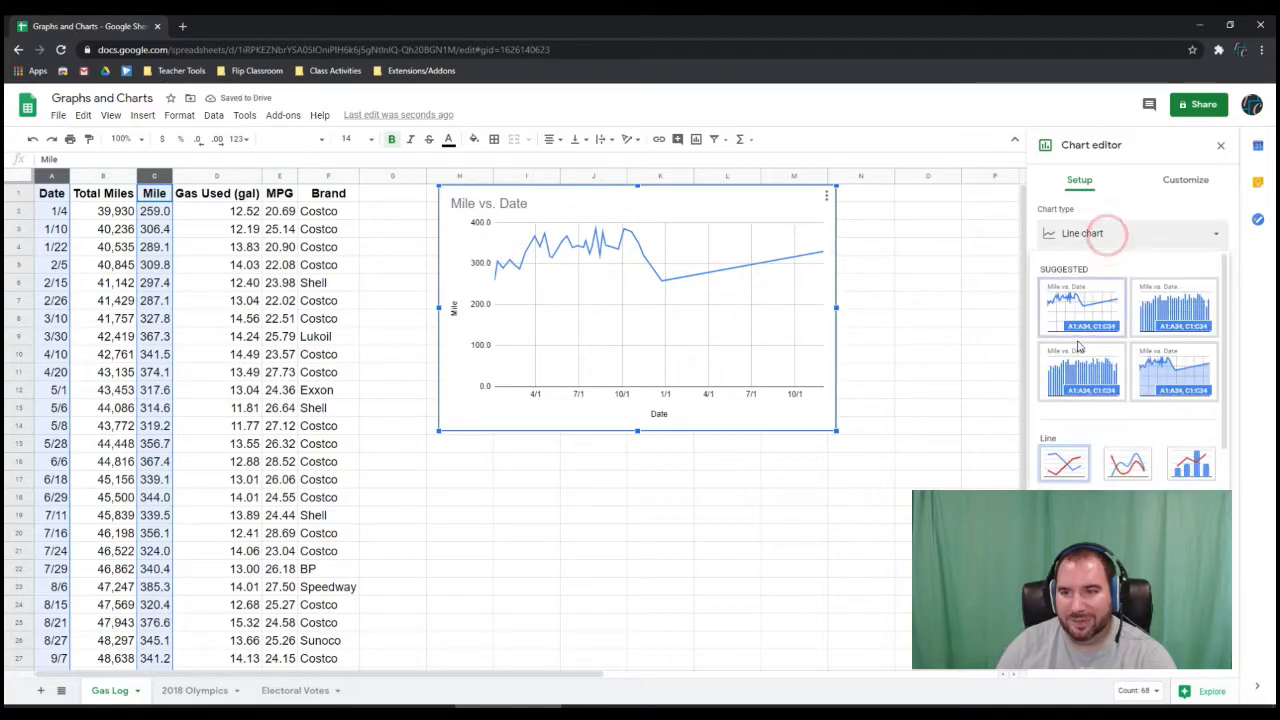
left_click(1077, 376)
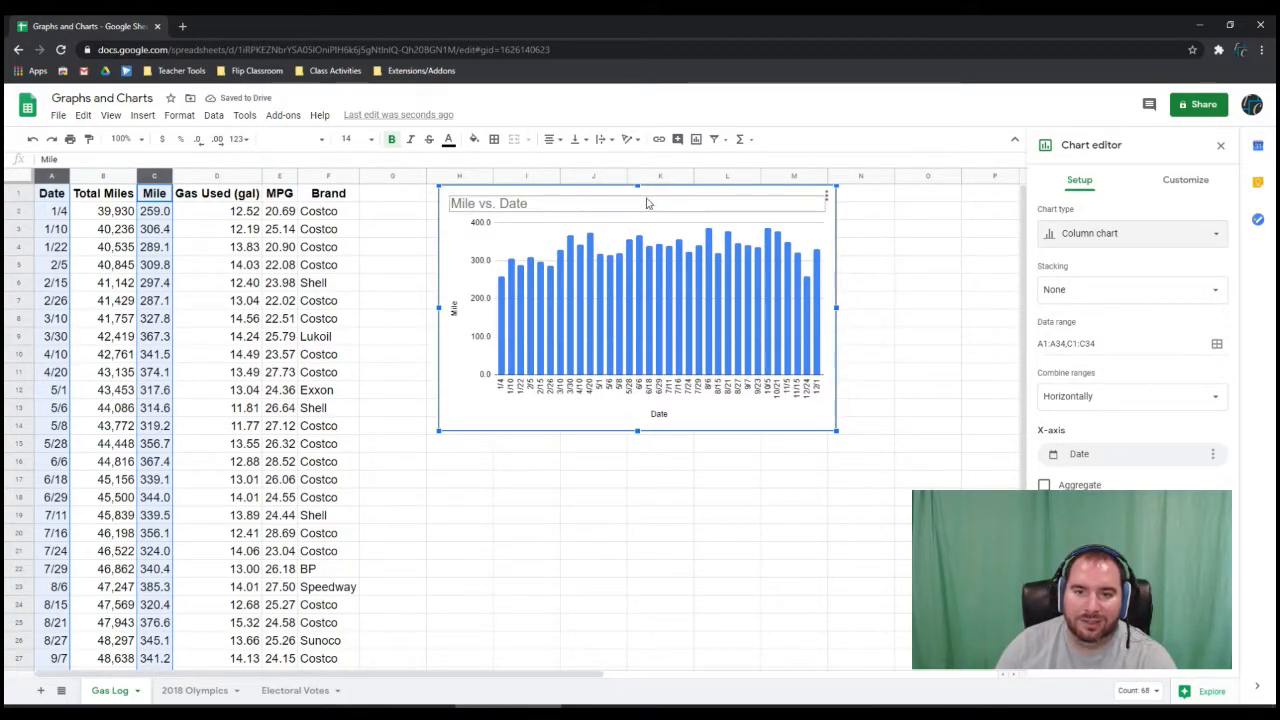
Move the Mile vs. Date chart closer to the data and color its Mile series purple.
left_click_drag(657, 194, 610, 270)
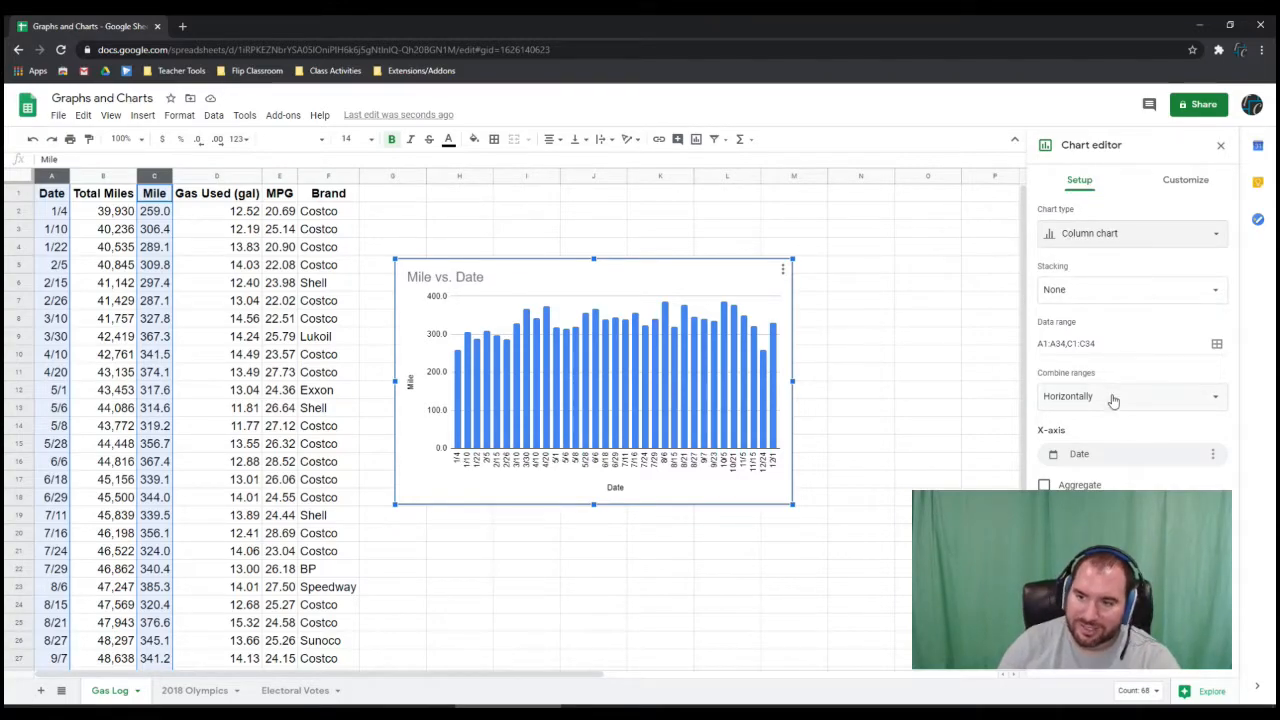
left_click(1172, 184)
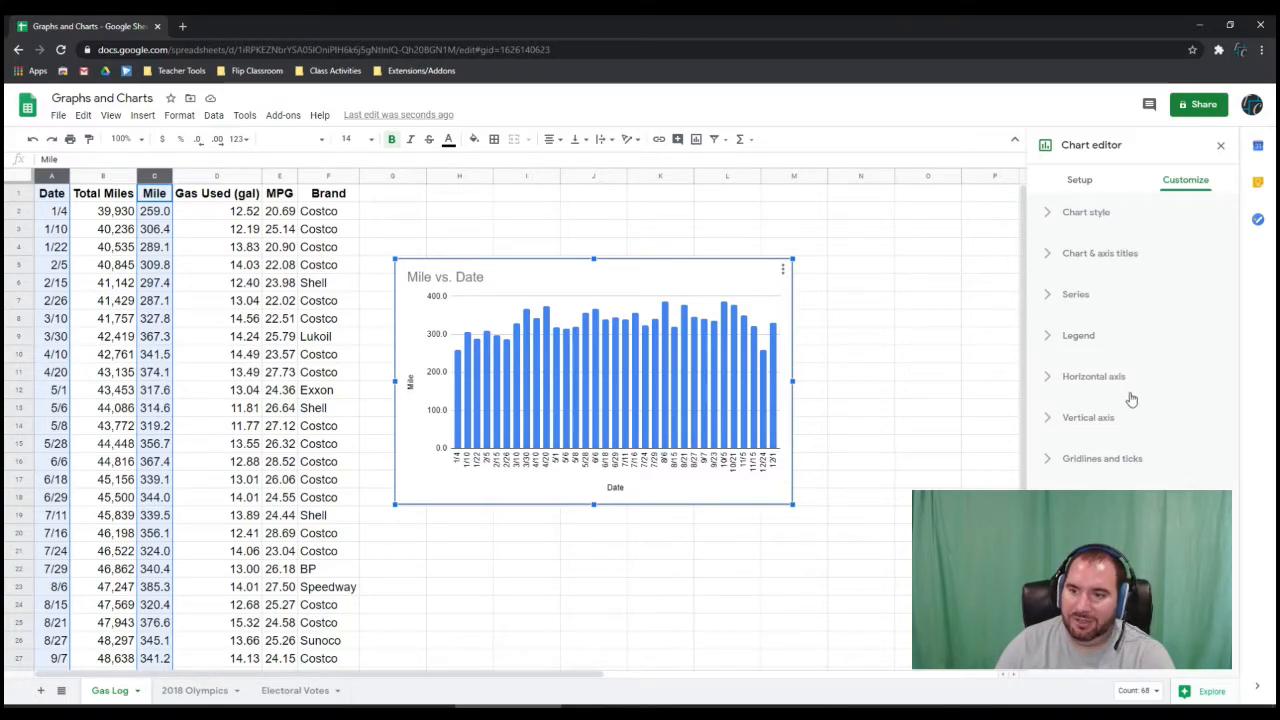
left_click(1096, 294)
left_click(1123, 333)
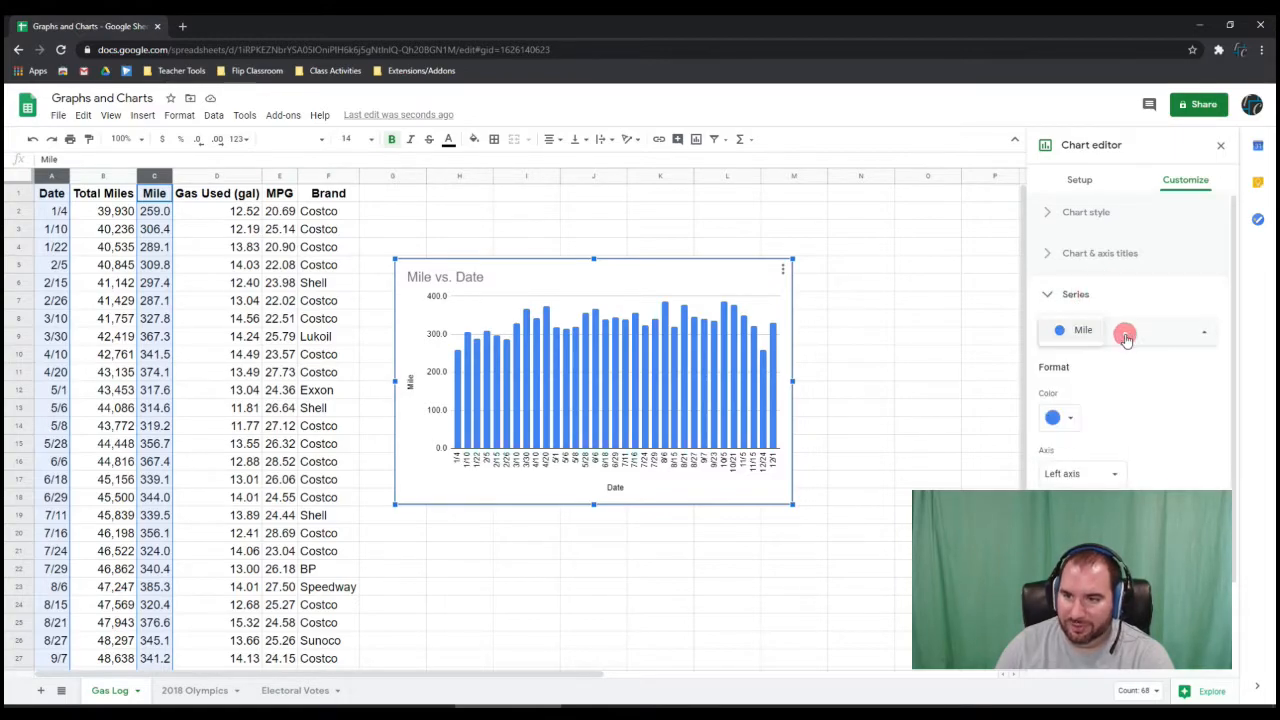
left_click(1061, 421)
left_click(1170, 485)
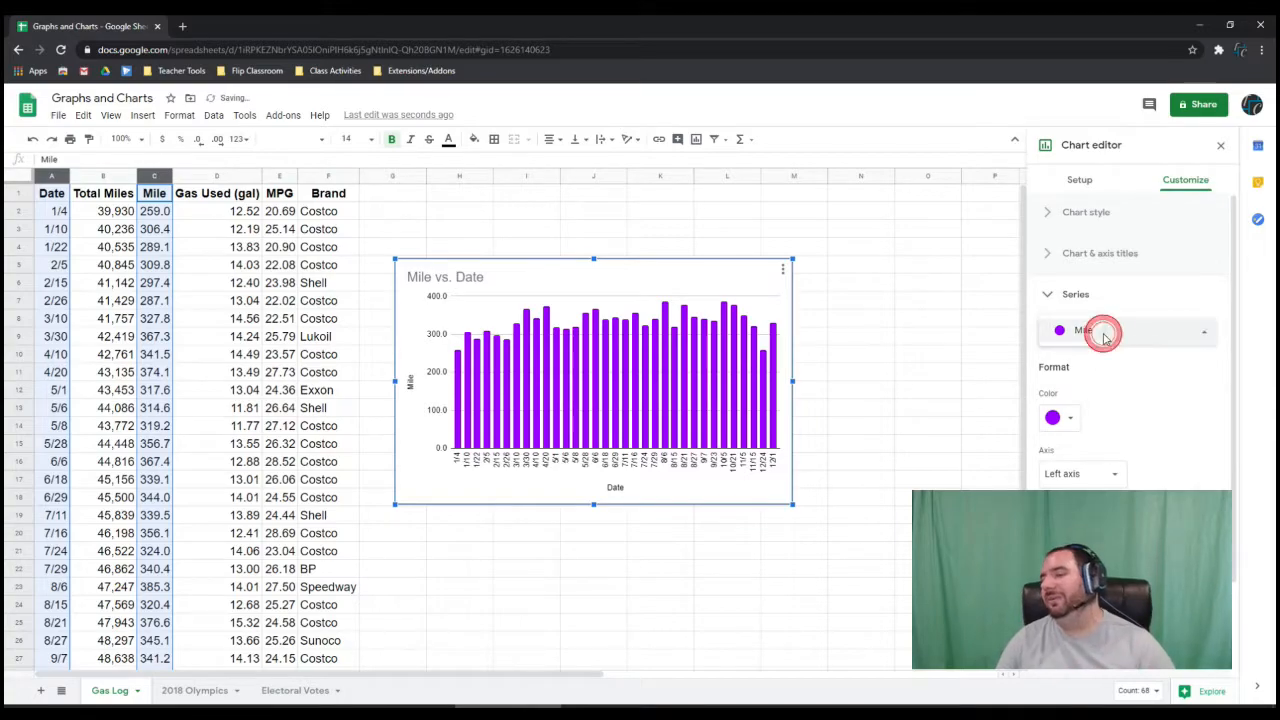
Add a trendline to the Mile series and set its line color to yellow.
scroll(1108, 443, "down", 2)
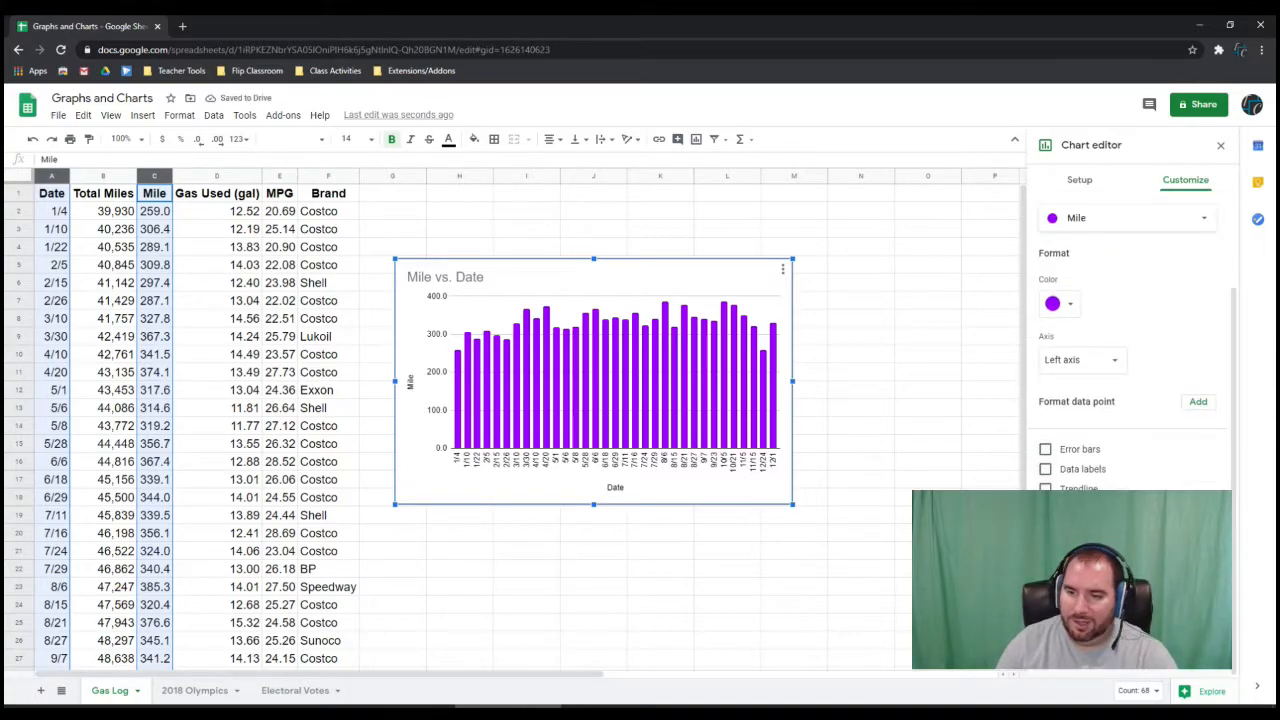
scroll(1080, 380, "up", 2)
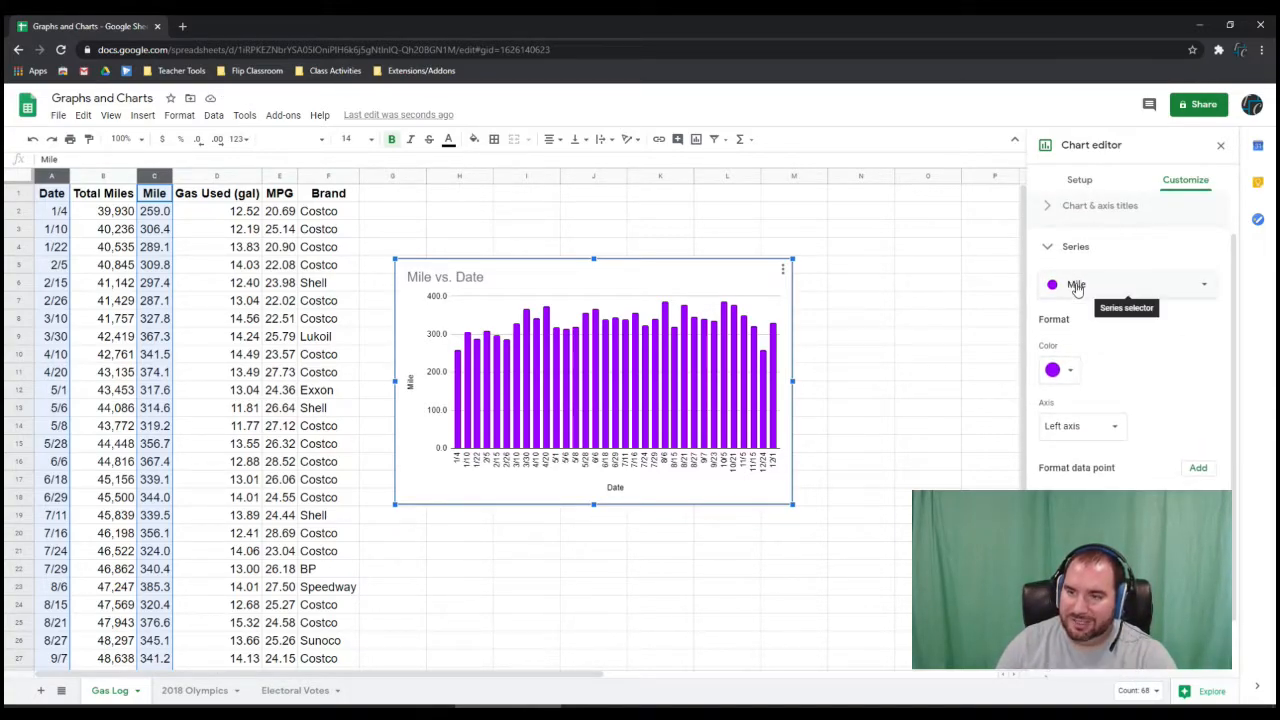
scroll(1095, 430, "down", 2)
left_click(1078, 487)
left_click(1060, 303)
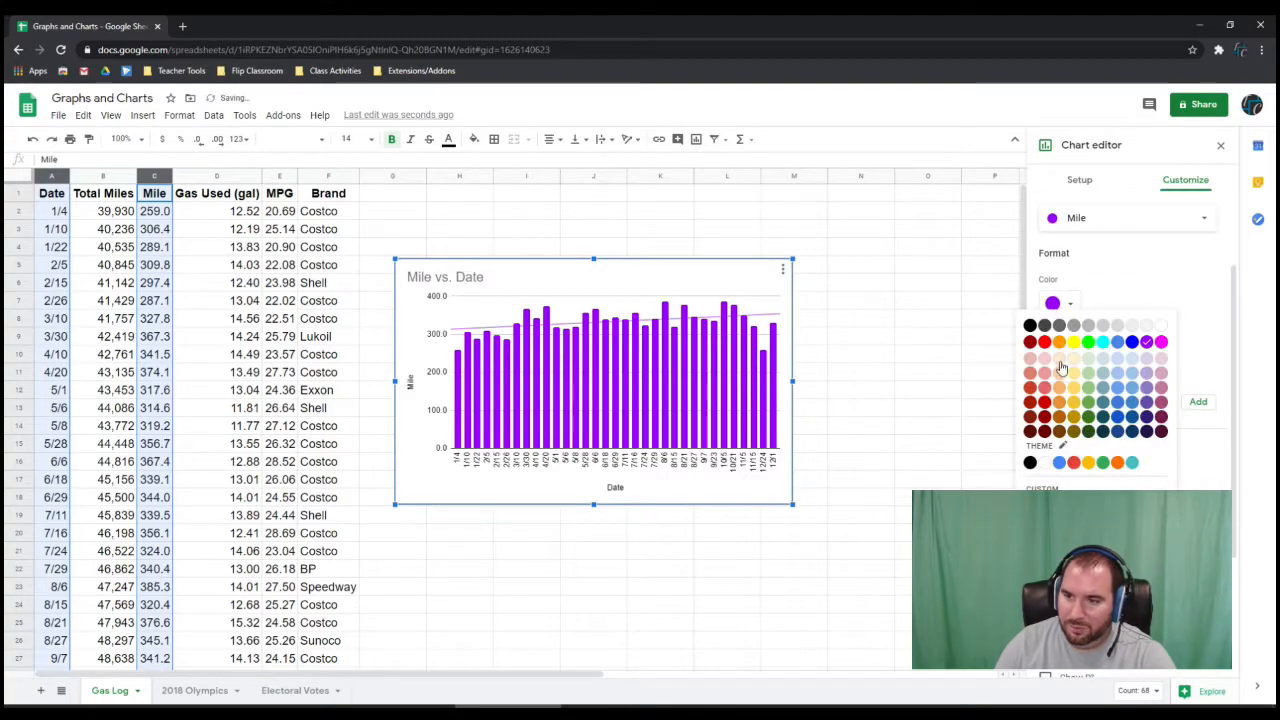
left_click(1068, 344)
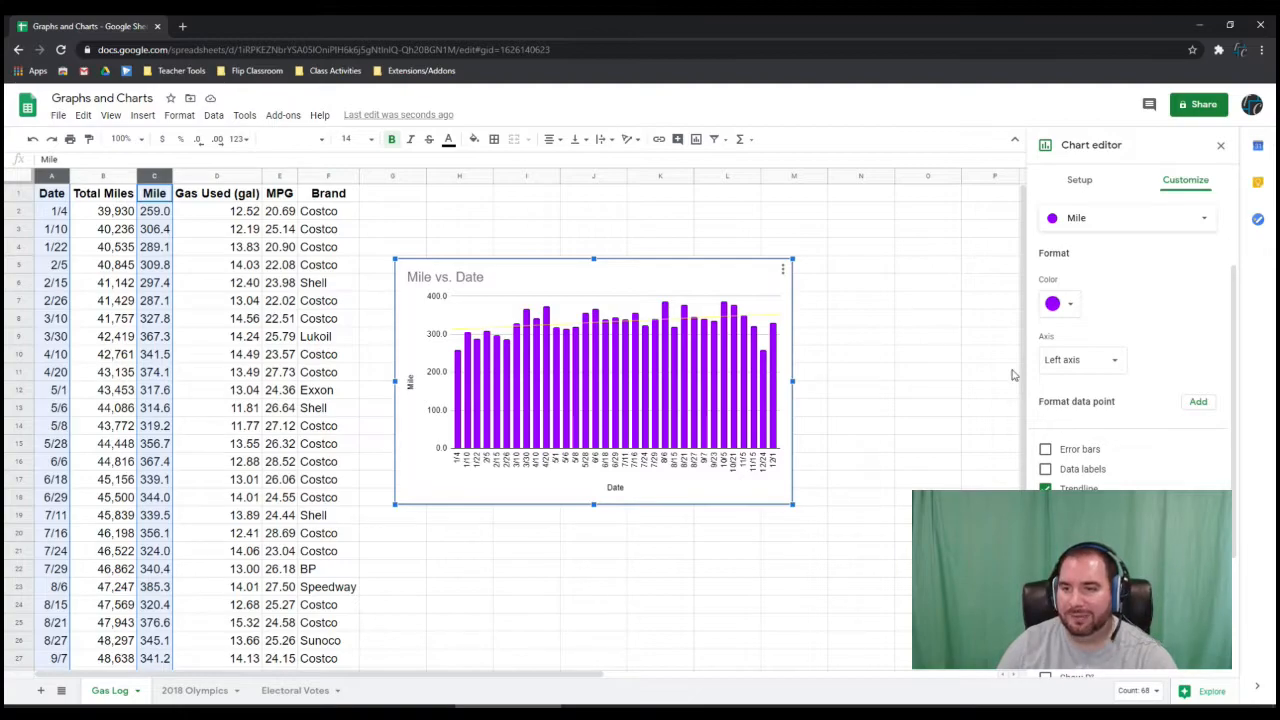
scroll(1115, 397, "down", 3)
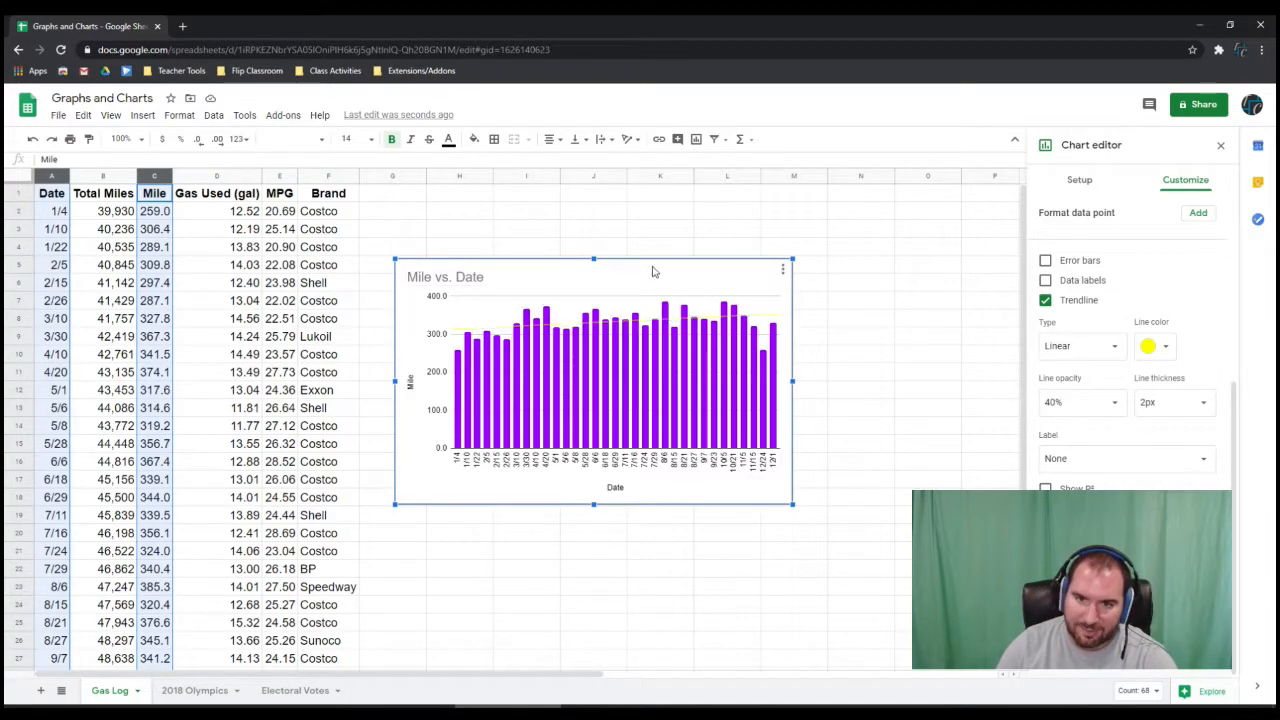
left_click(403, 338)
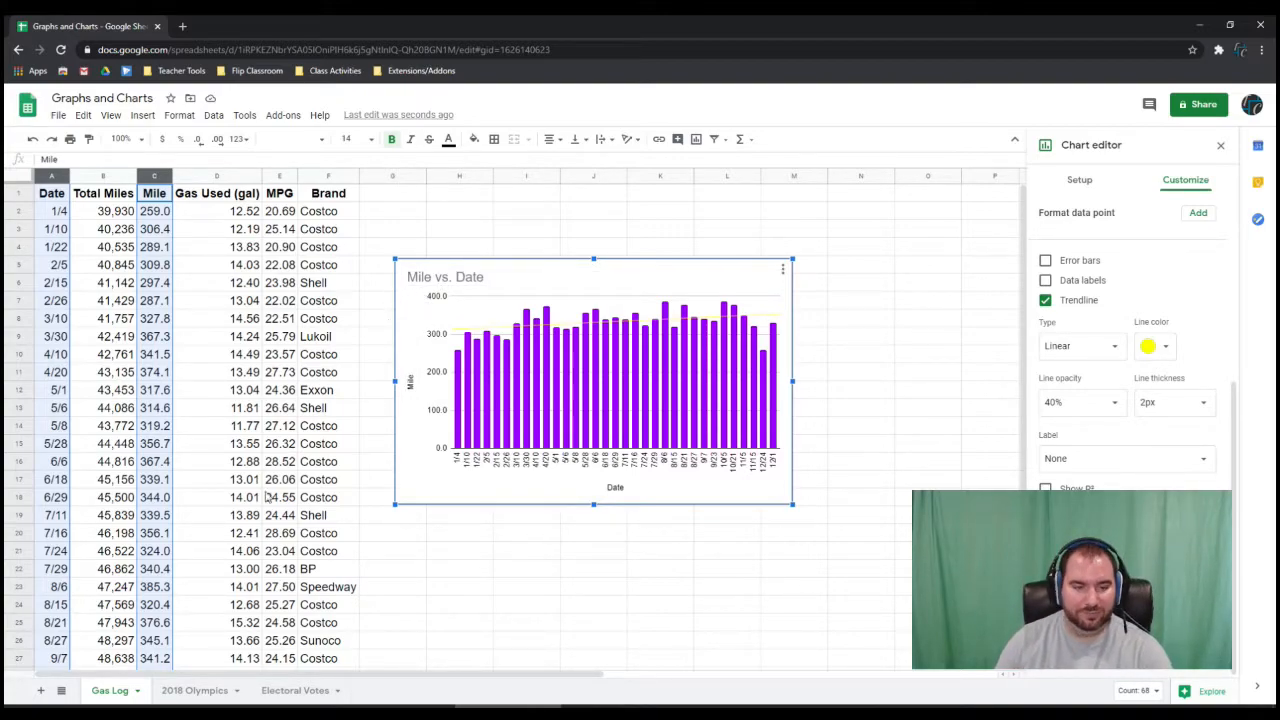
On the 2018 Olympics sheet, insert a chart of countries with gold, silver and bronze counts (A1:D11) and move it beside the table.
left_click(195, 691)
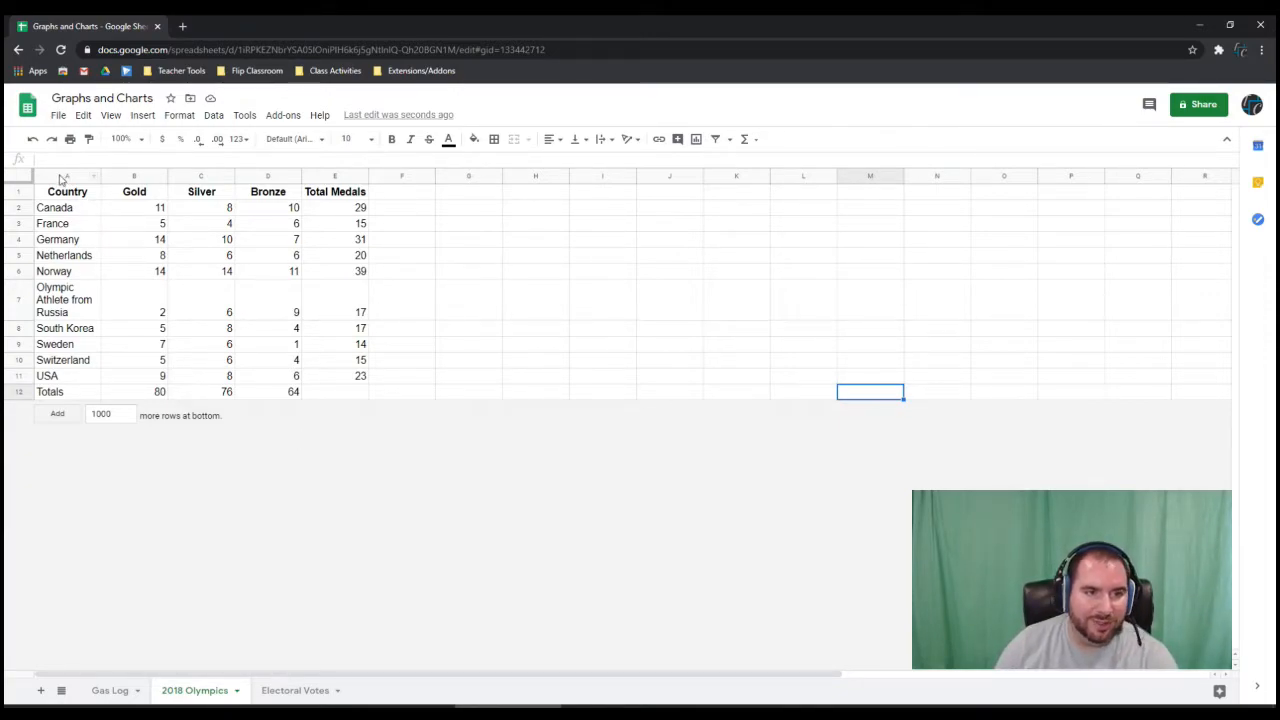
left_click_drag(58, 198, 285, 378)
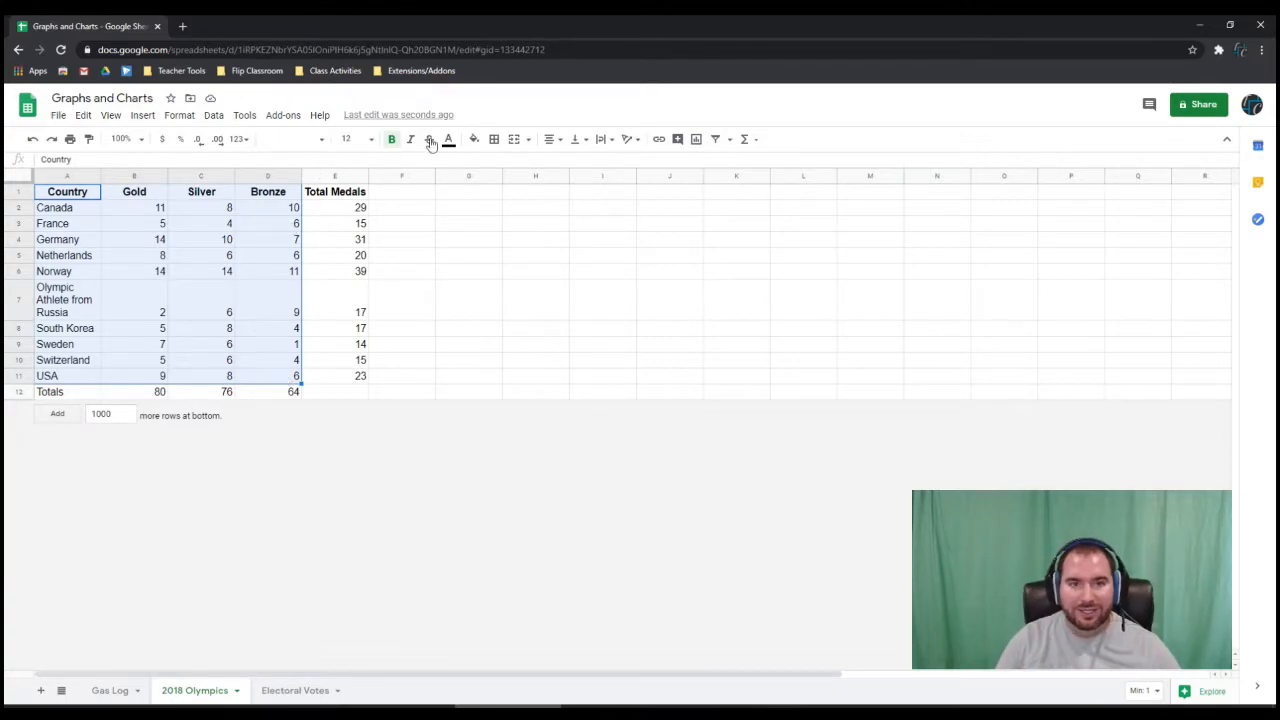
left_click(137, 117)
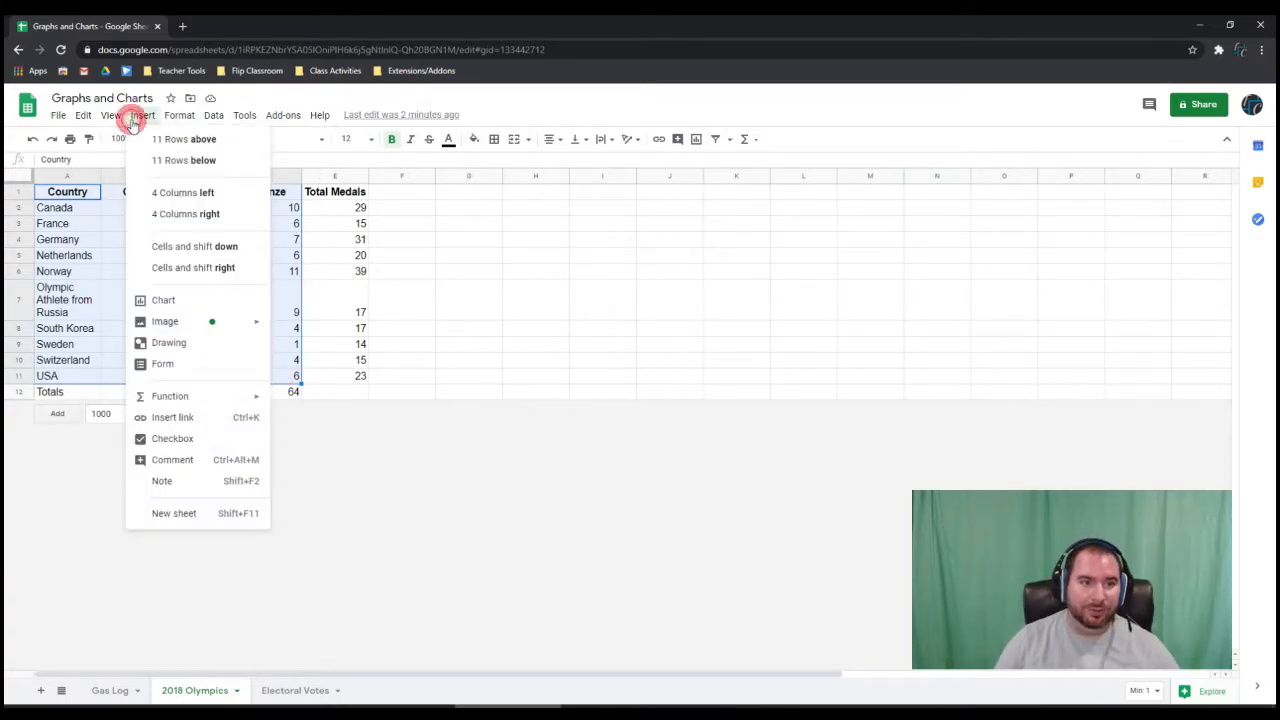
left_click(192, 300)
left_click_drag(614, 226, 702, 230)
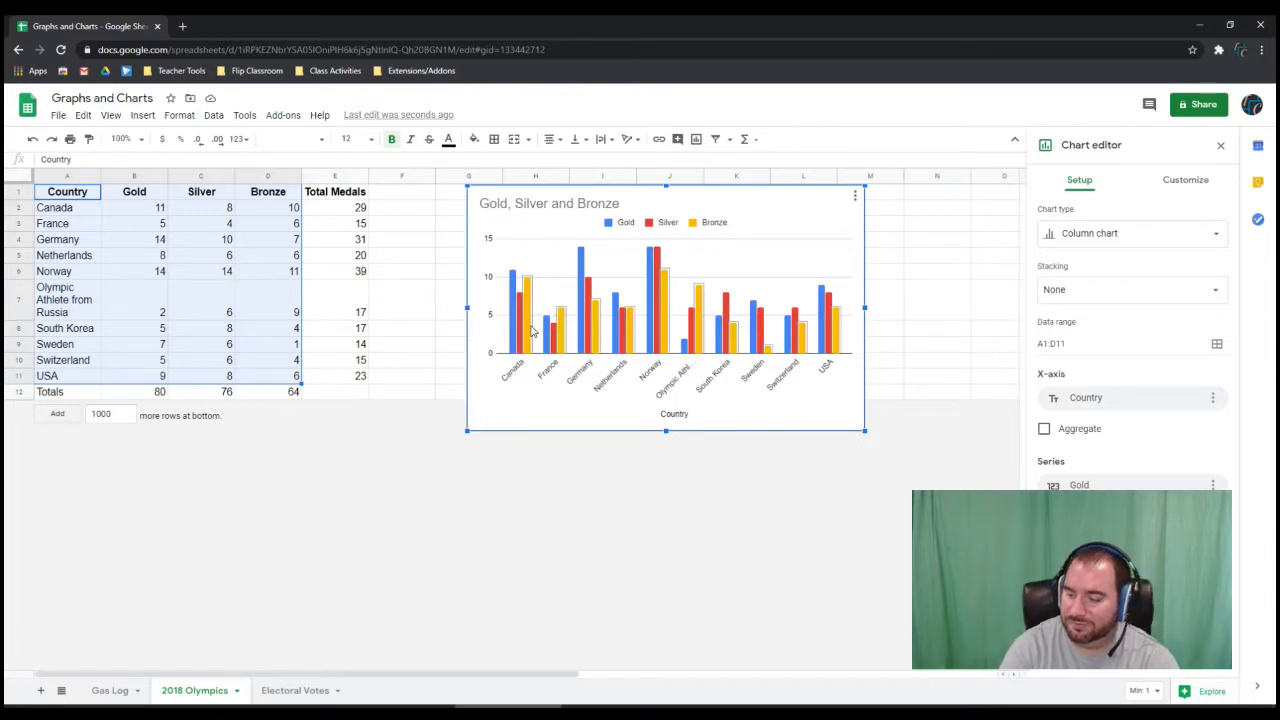
Change the Olympic medals chart to a stacked column chart.
left_click(1115, 238)
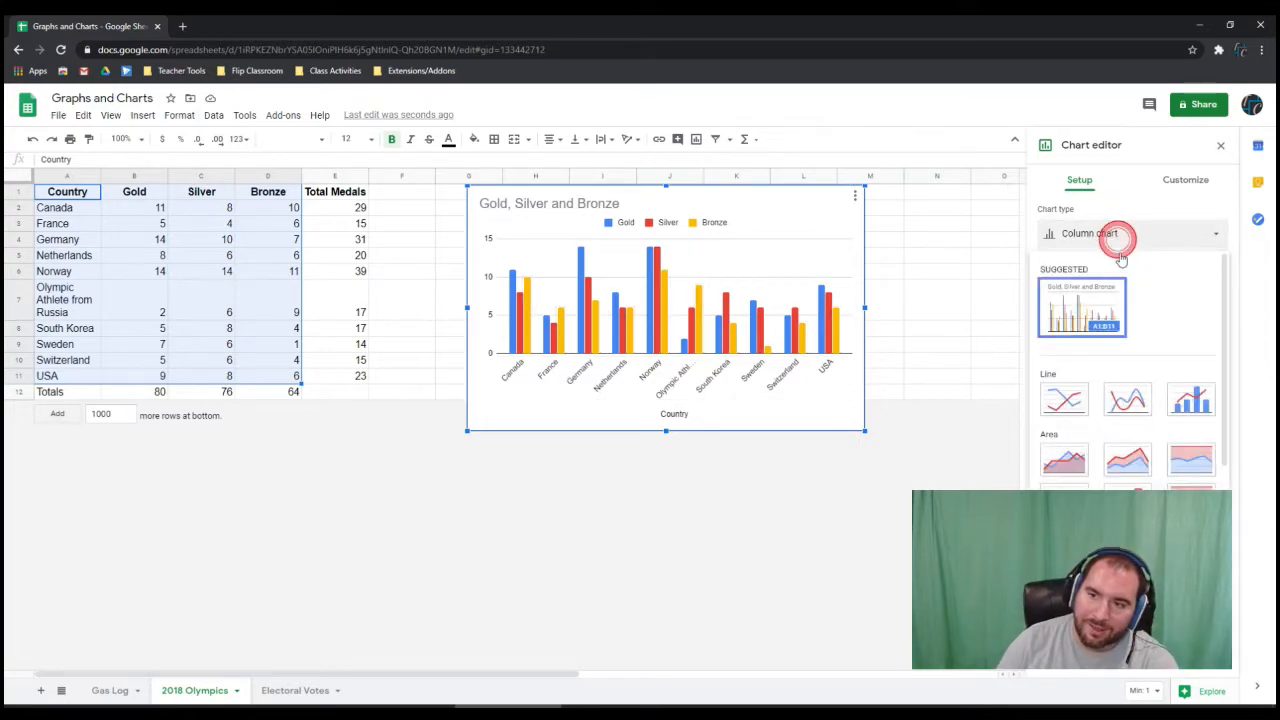
scroll(1105, 401, "down", 3)
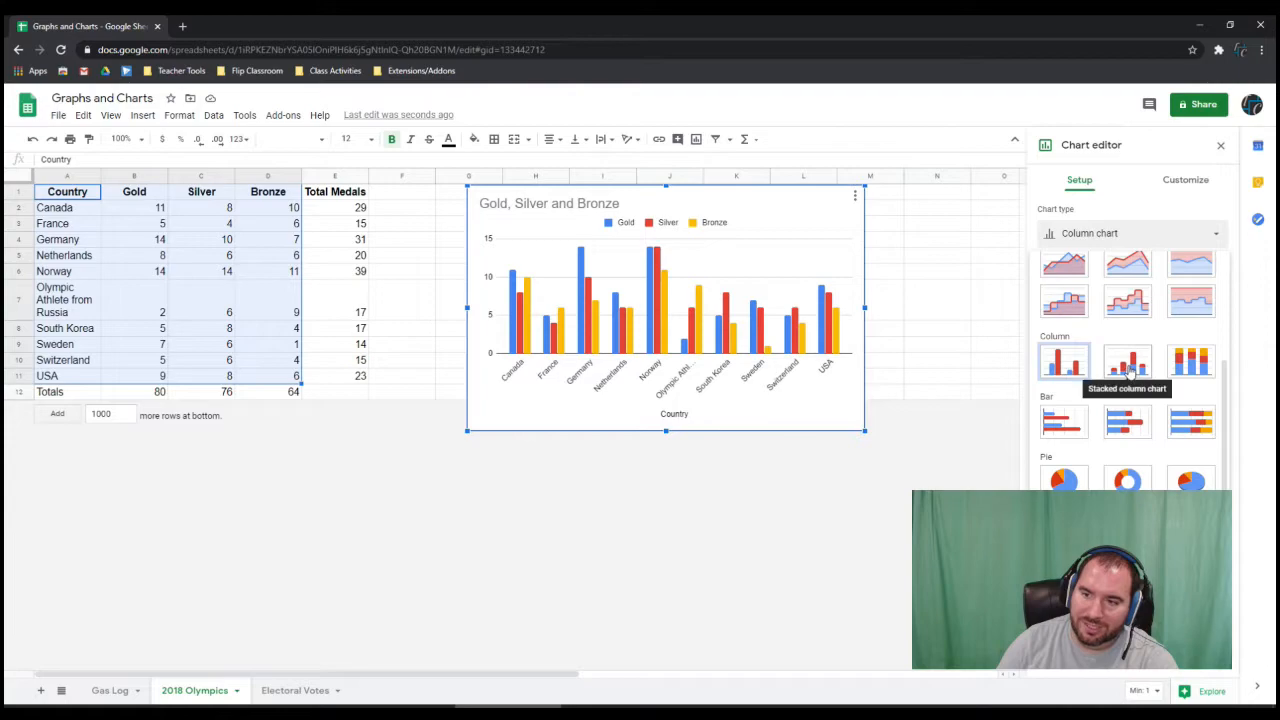
left_click(1128, 366)
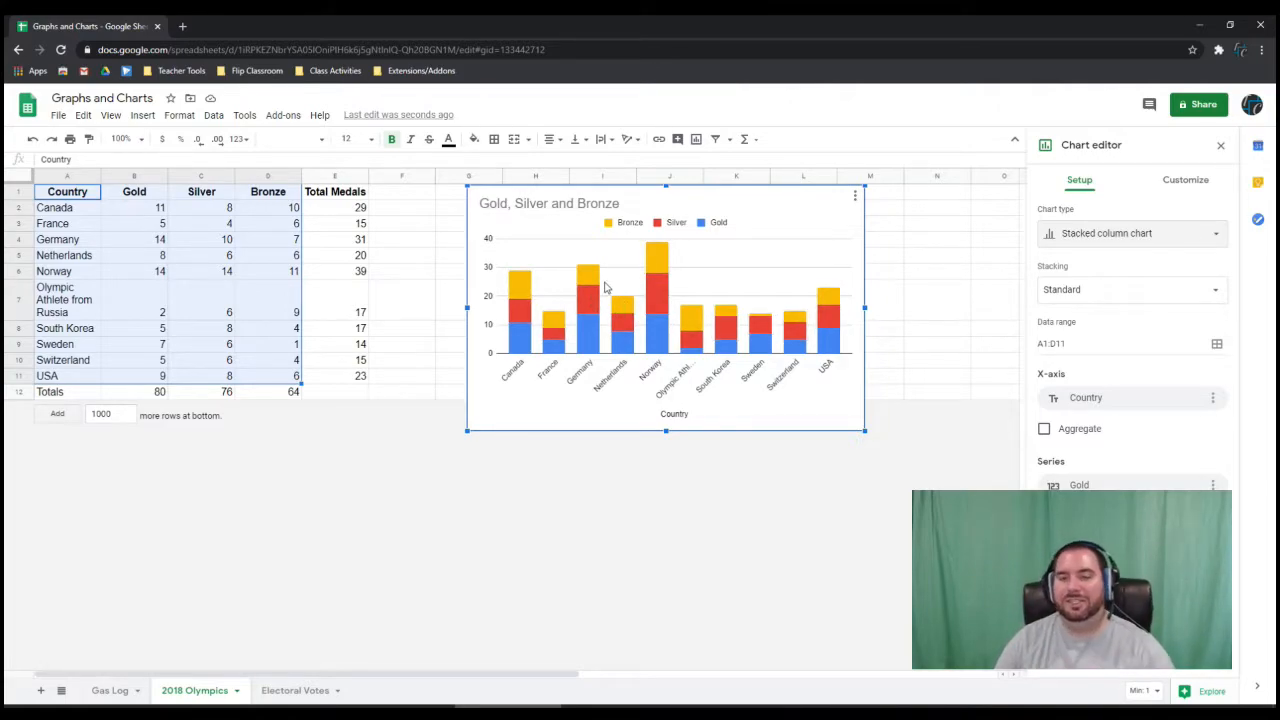
Color the Bronze series of the medals chart dark red.
left_click(657, 258)
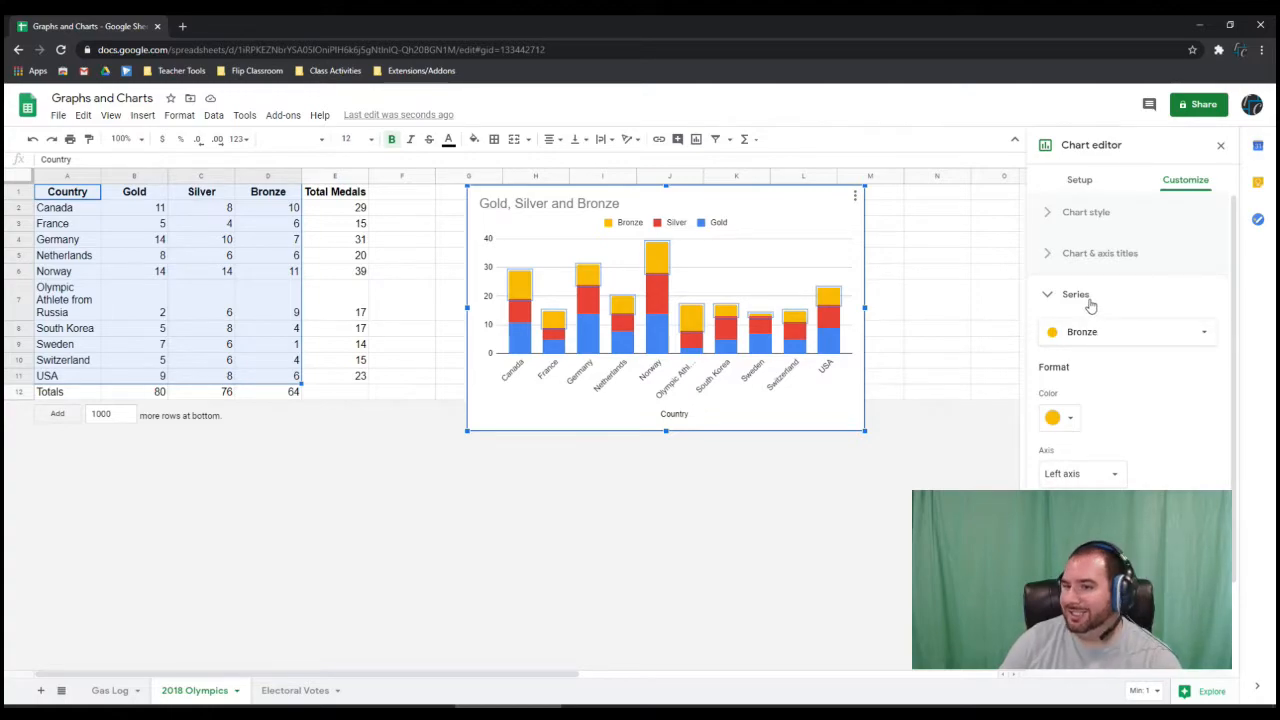
left_click(1066, 419)
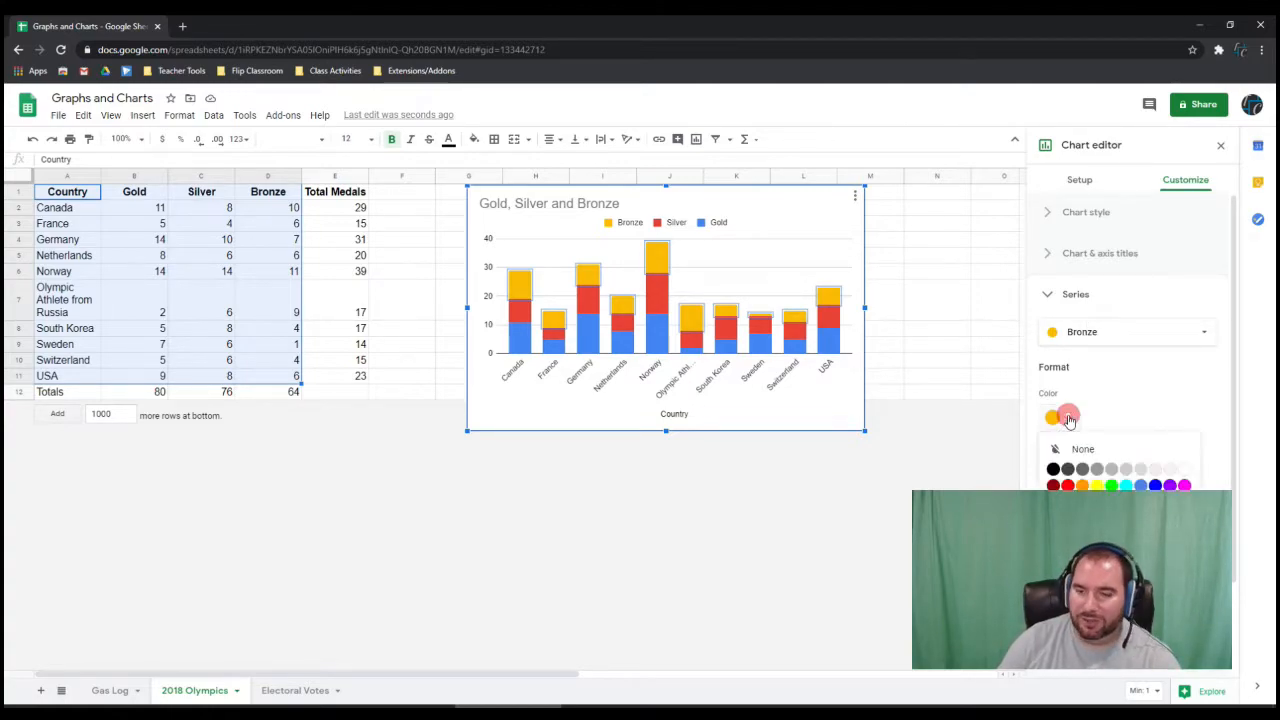
left_click(1054, 486)
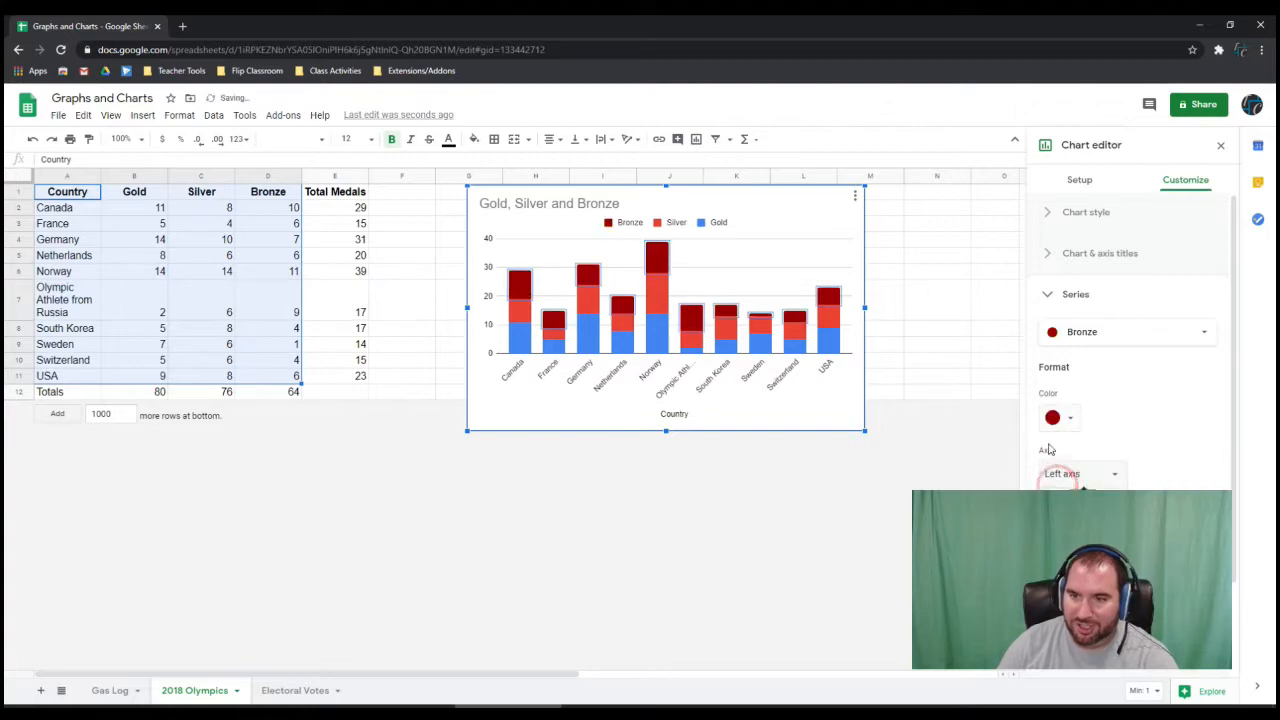
Color the Silver series of the Olympic medals chart light gray.
left_click(1080, 333)
left_click(1096, 310)
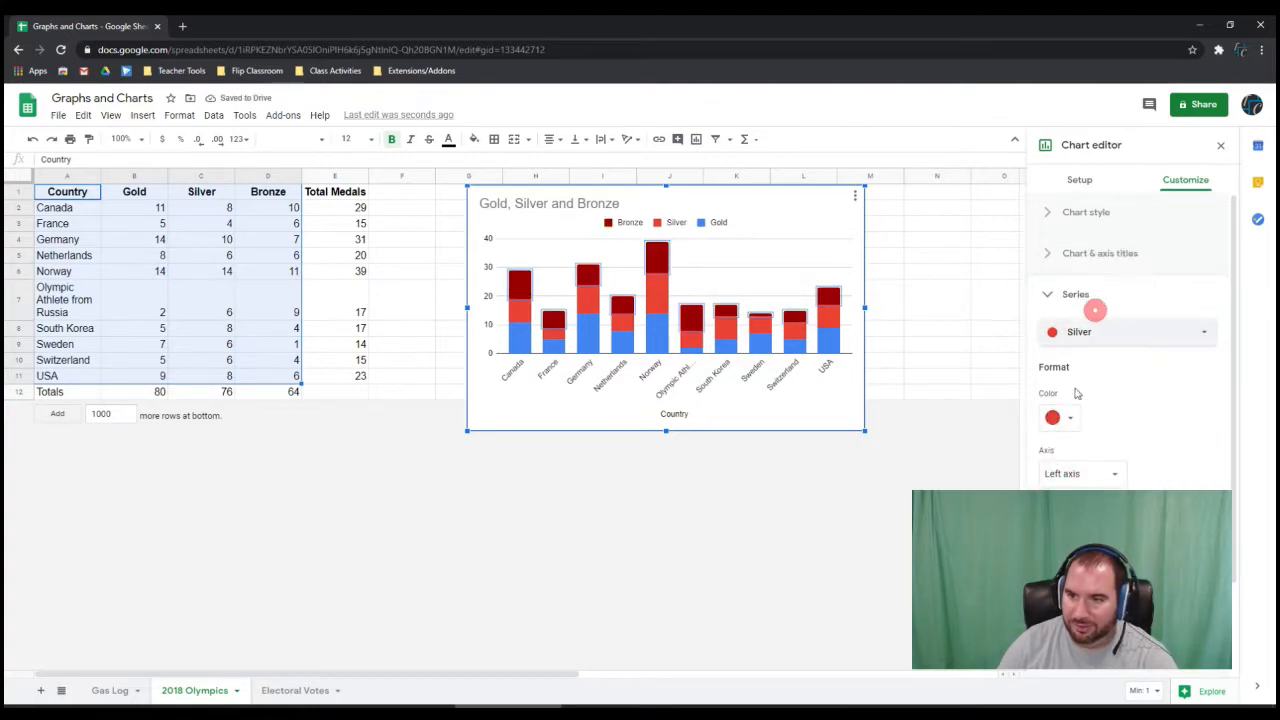
left_click(1066, 419)
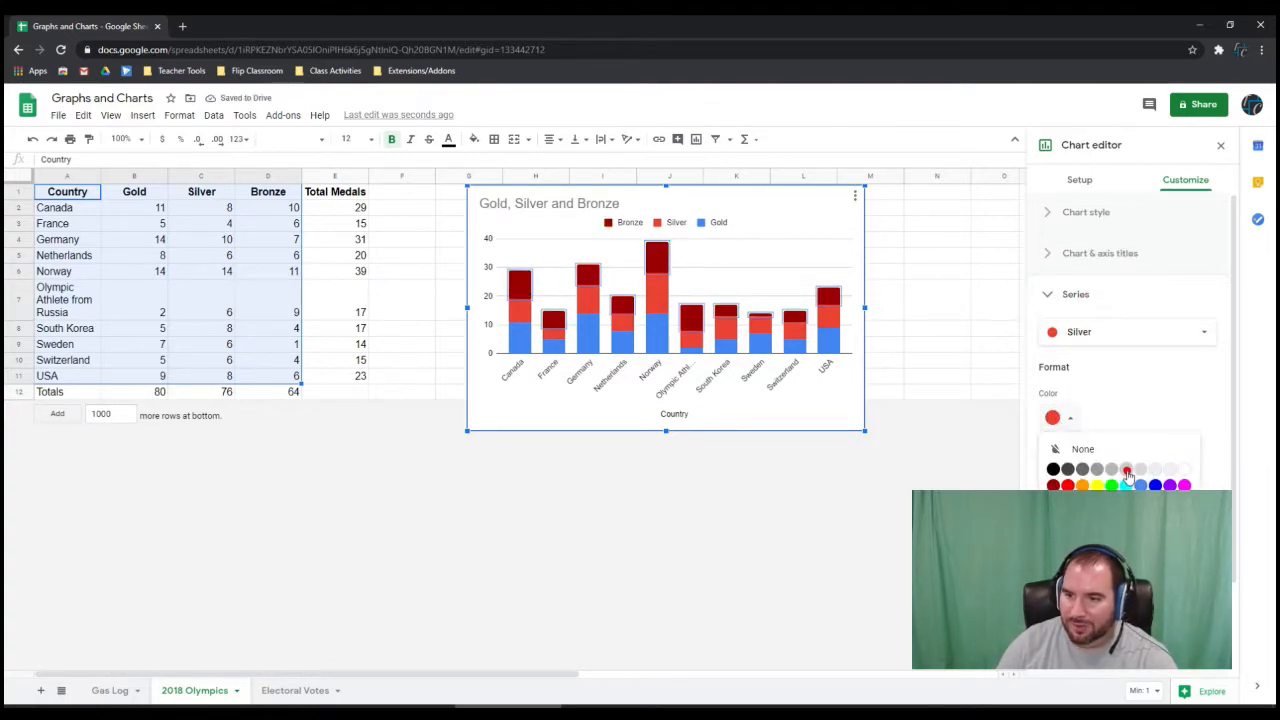
left_click(1141, 469)
Recolor the Bronze series of the medals chart dark yellow-brown.
left_click(1070, 333)
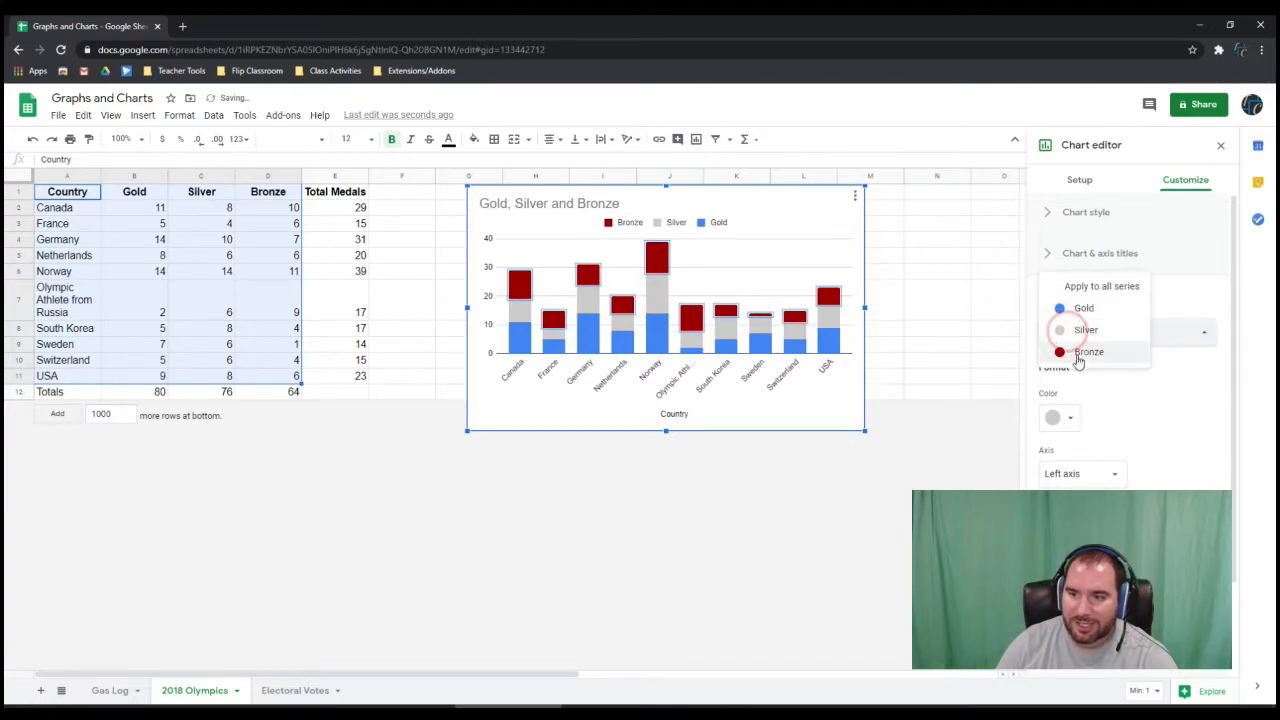
left_click(1085, 352)
left_click(1060, 418)
left_click(1097, 585)
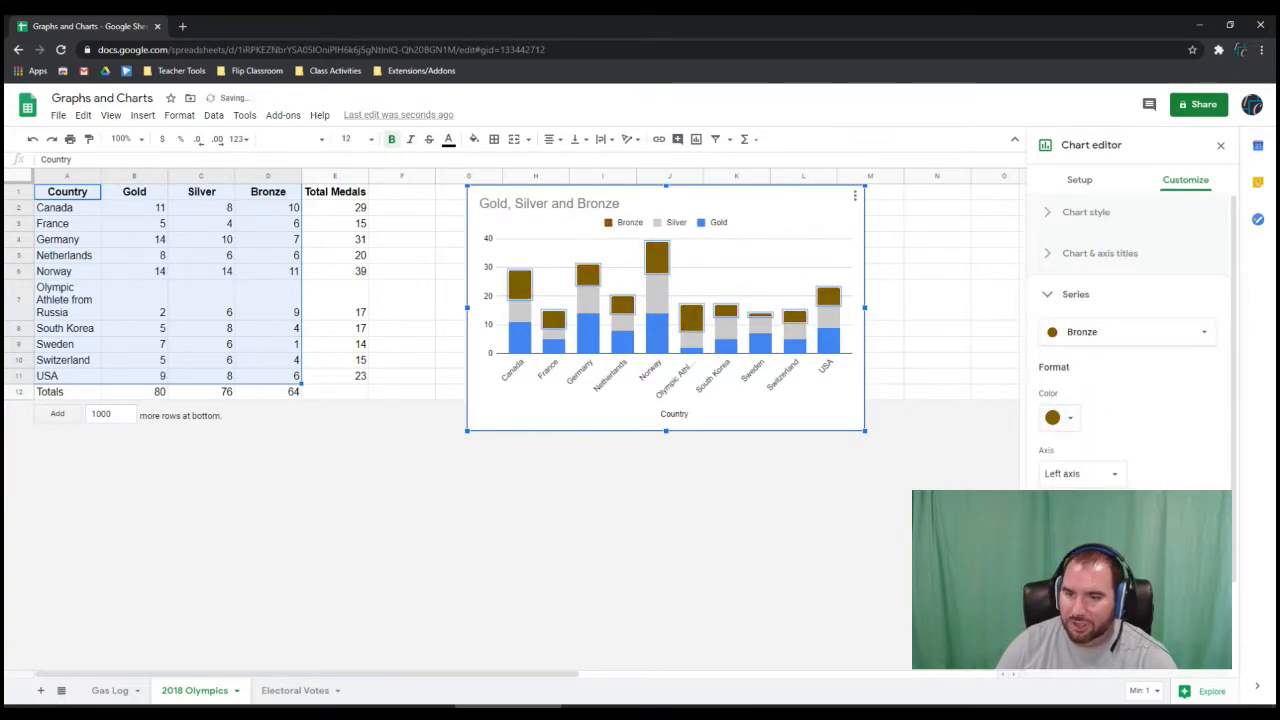
left_click(781, 505)
Reopen the medals chart's series formatting and color the Bronze series dark red again.
left_click(662, 343)
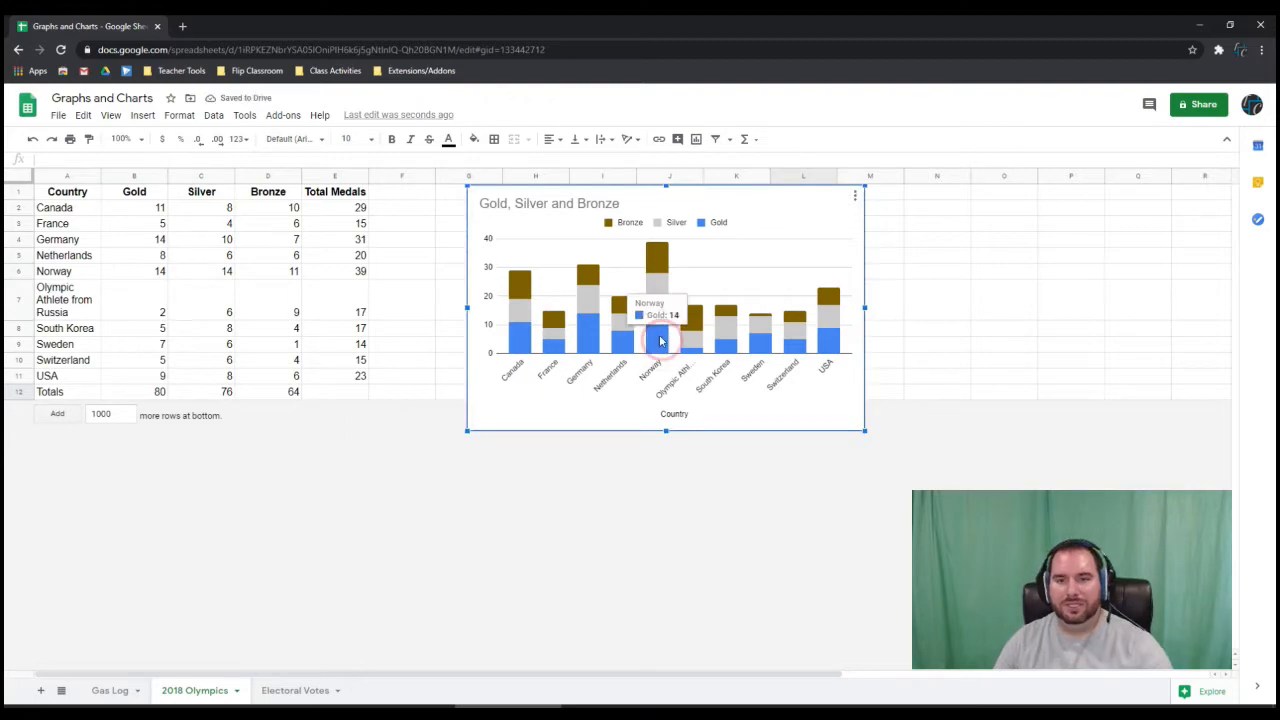
left_click(660, 335)
left_click(658, 258)
left_click(660, 260)
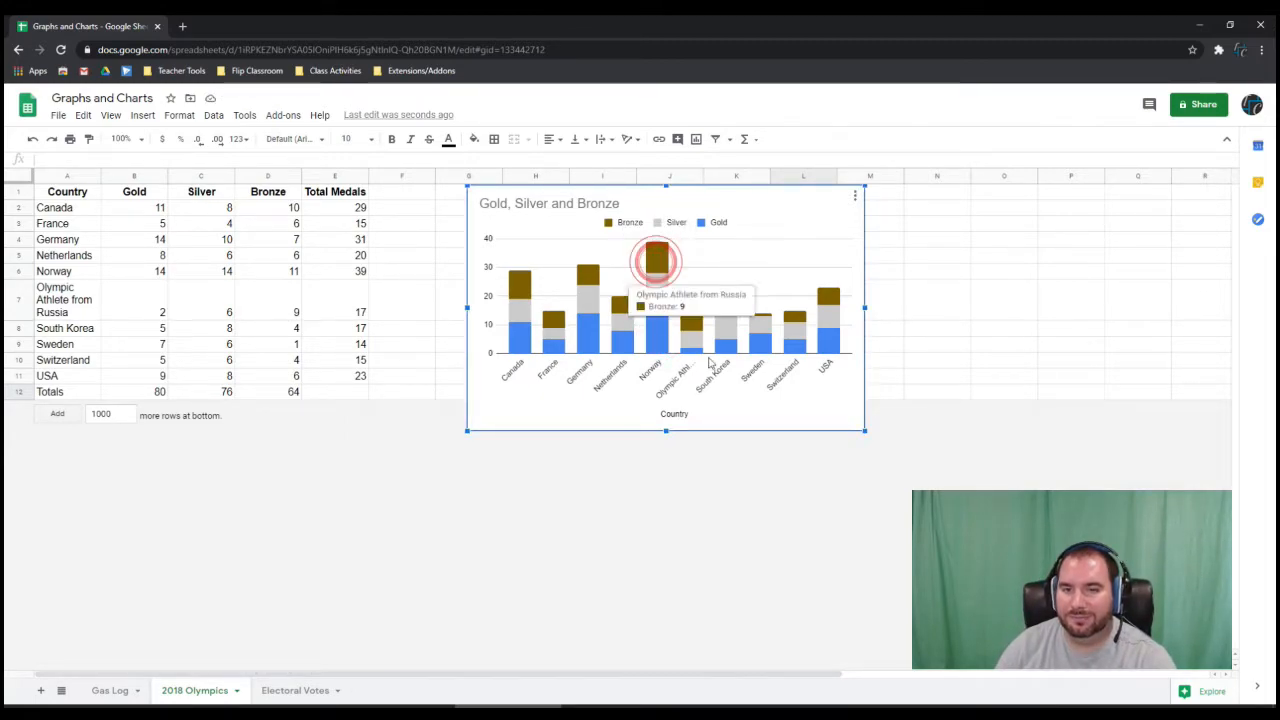
left_click(734, 466)
left_click(658, 252)
left_click(660, 253)
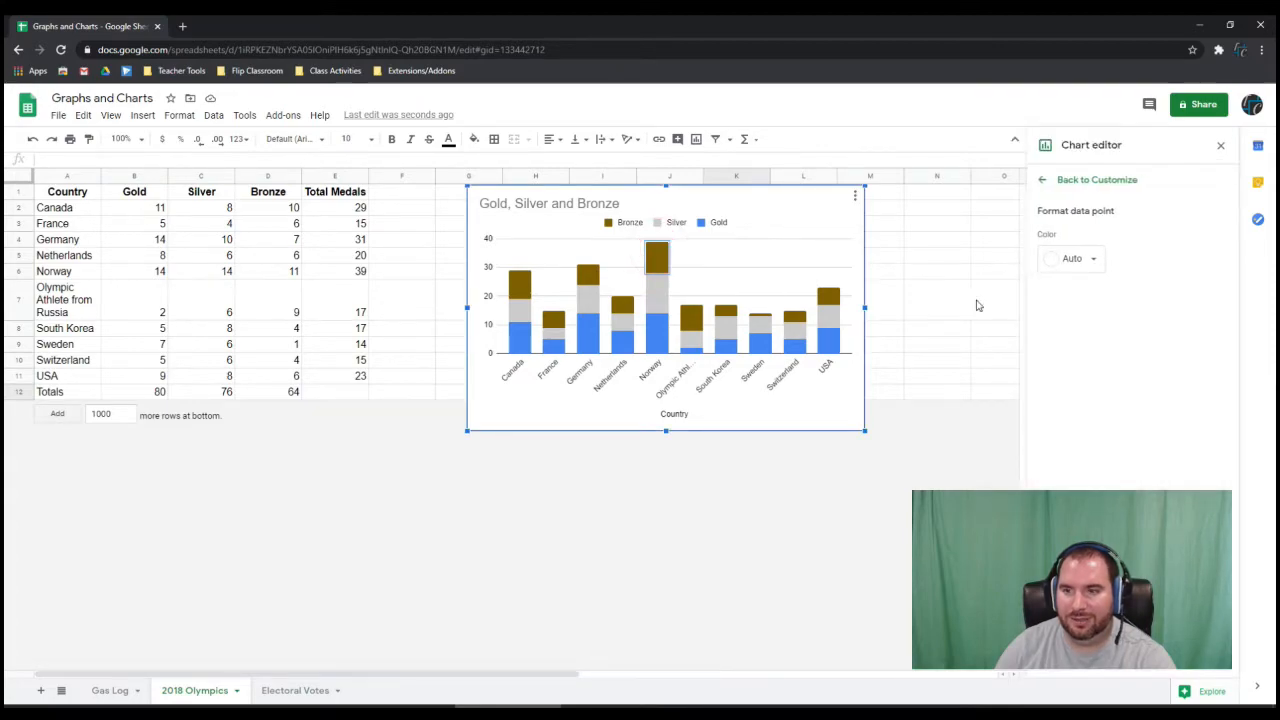
left_click(1038, 179)
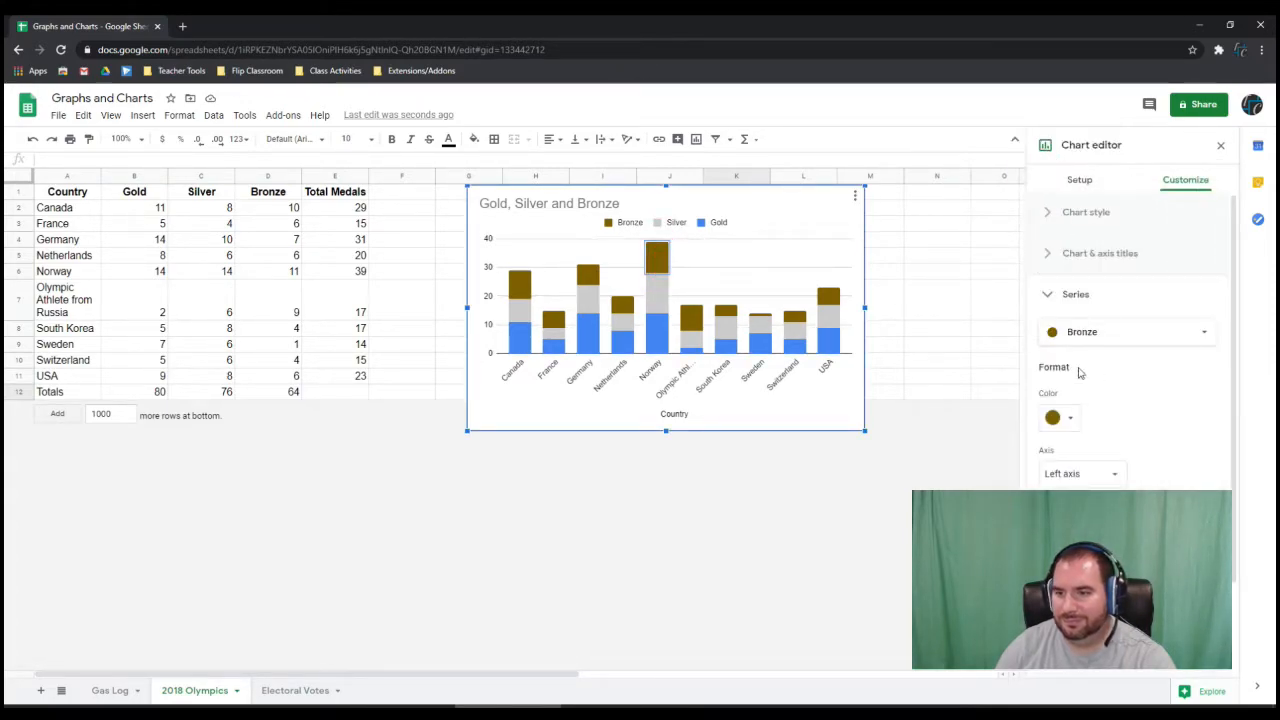
left_click(1060, 418)
left_click(1055, 487)
Color the Gold series of the medals chart dark yellow-brown.
left_click(1104, 335)
left_click(1080, 286)
left_click(1066, 419)
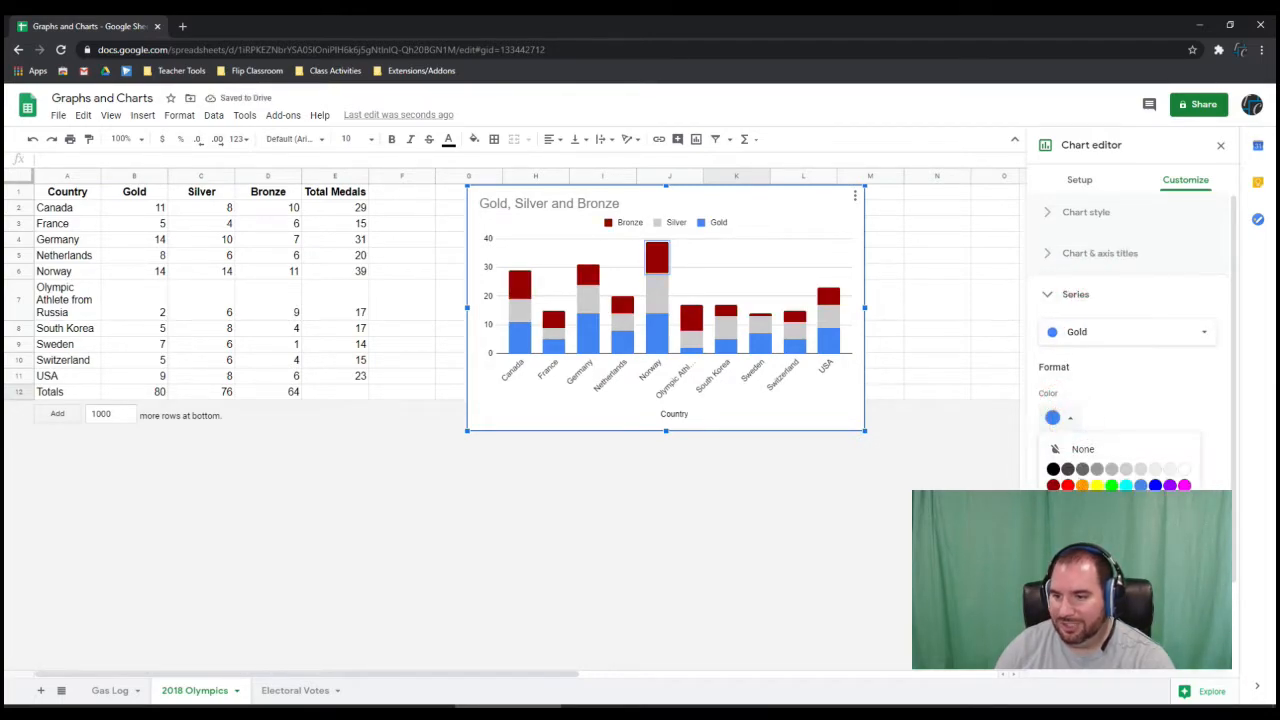
left_click(1097, 580)
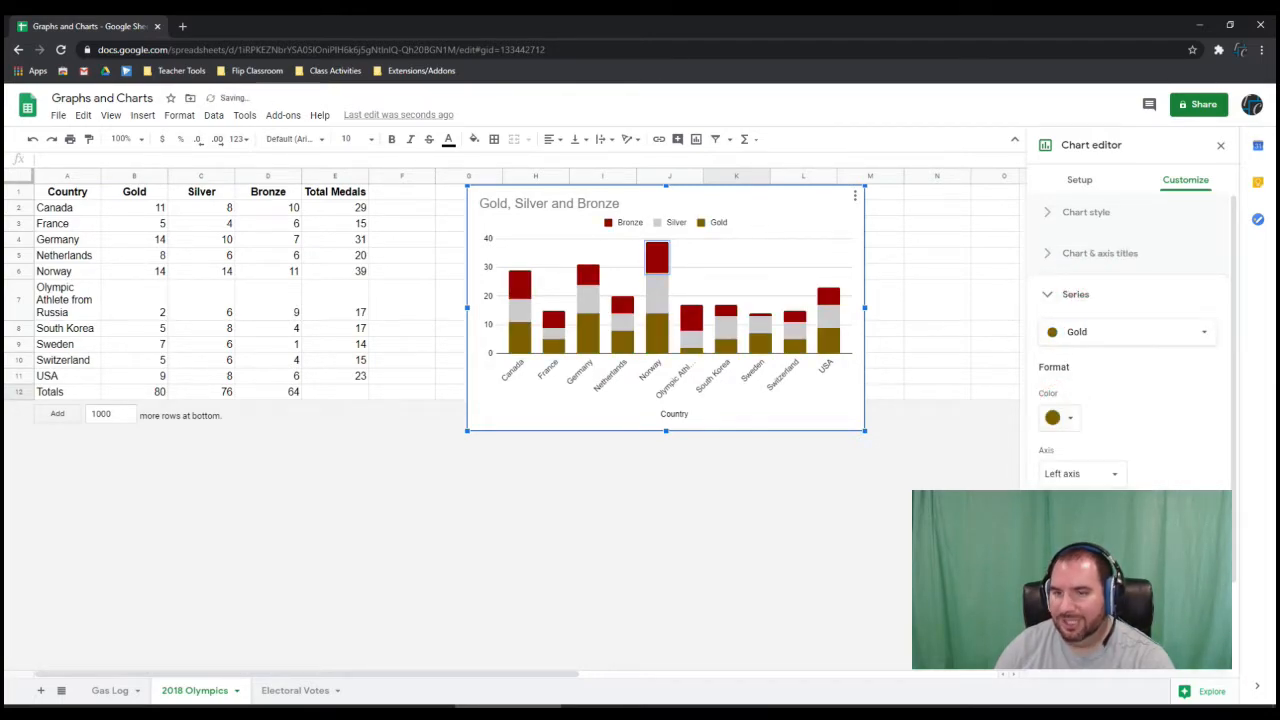
left_click(820, 505)
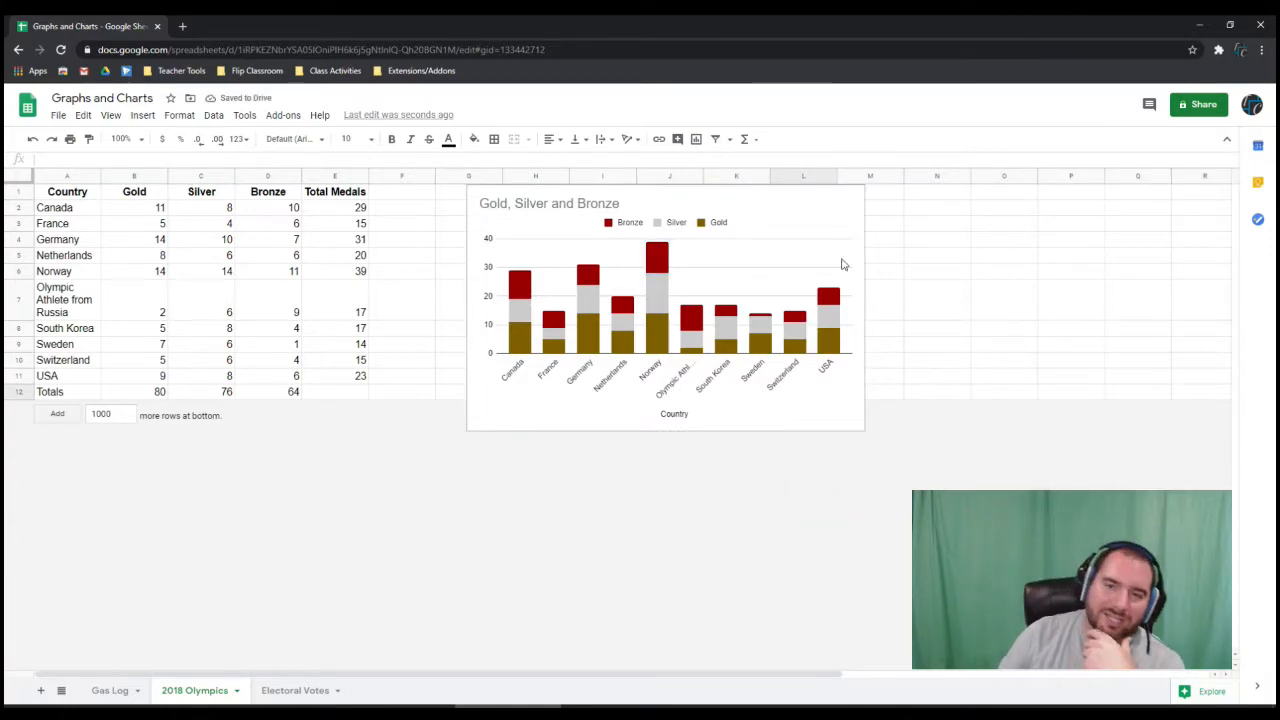
Move the Olympic medals chart to its own sheet.
left_click(831, 213)
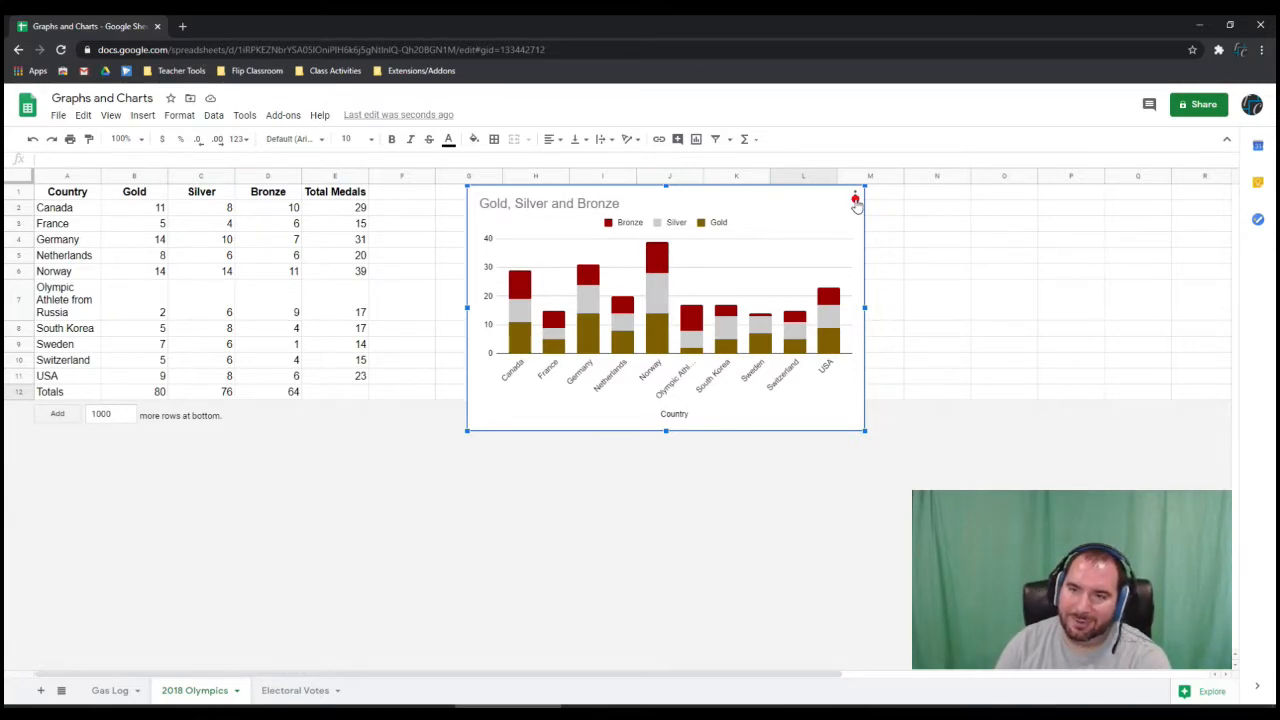
left_click(855, 199)
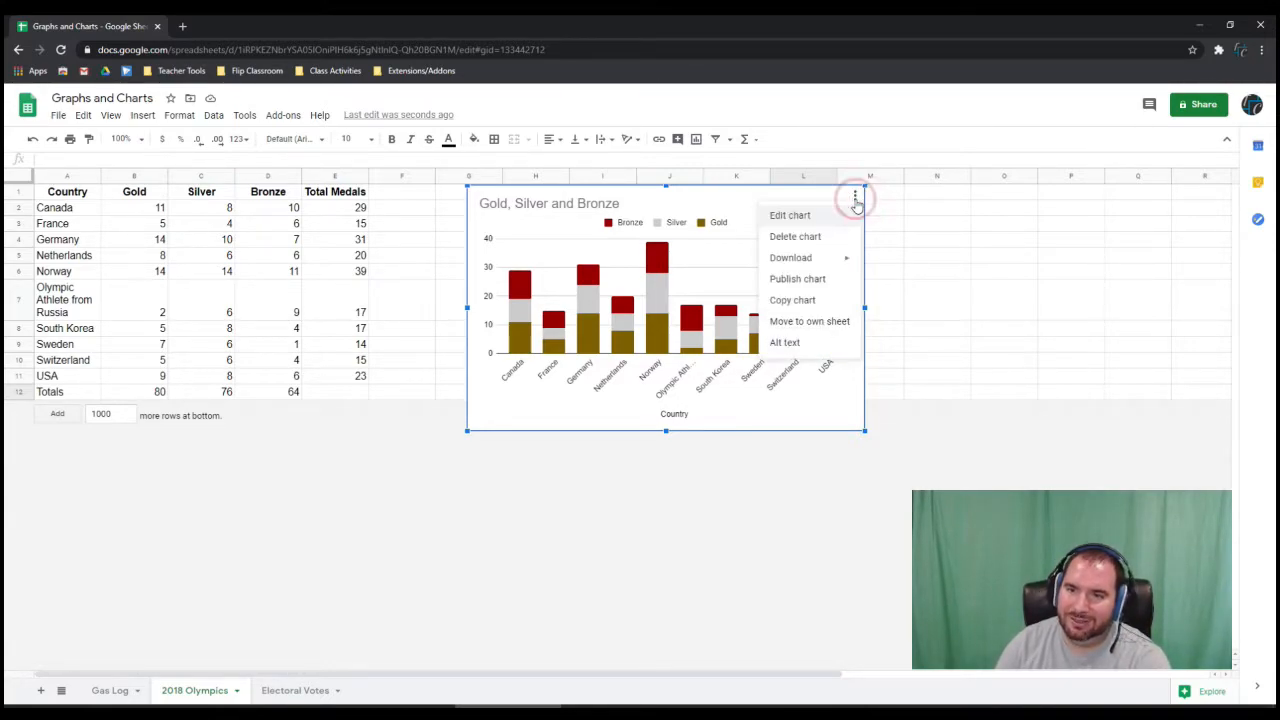
left_click(836, 322)
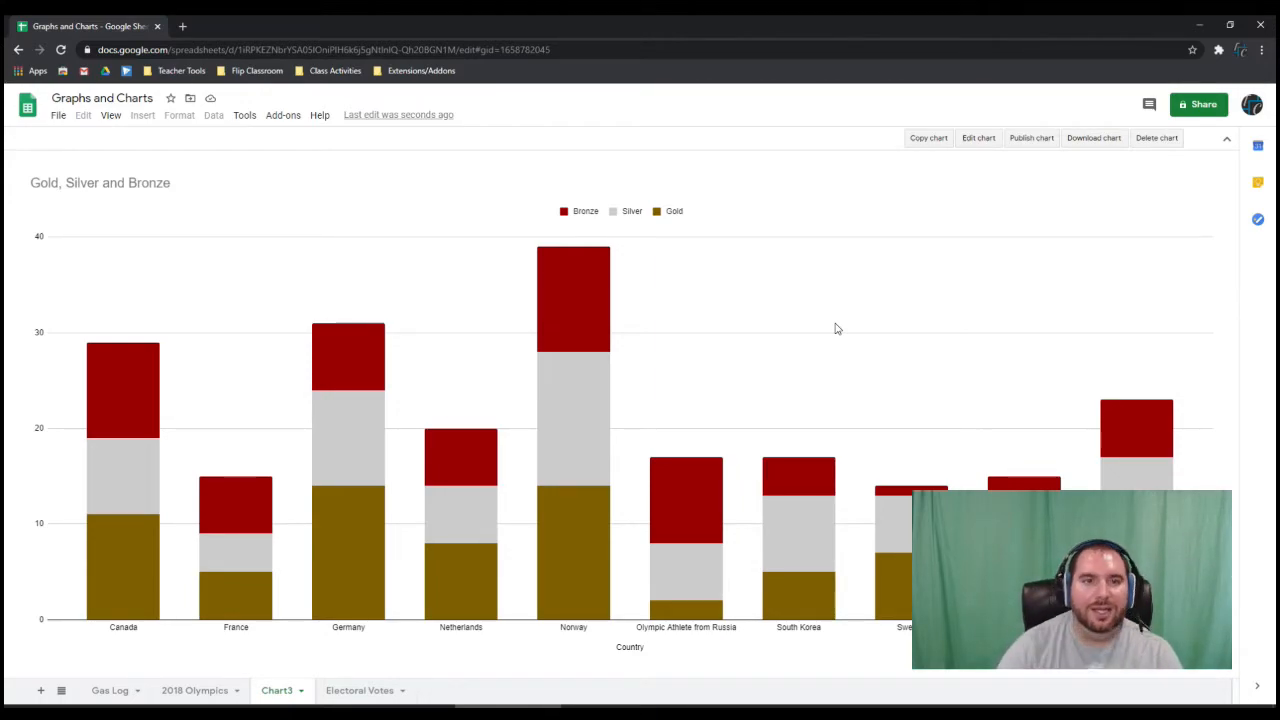
Change the medals chart on its own sheet to a 100% stacked column chart.
left_click(980, 140)
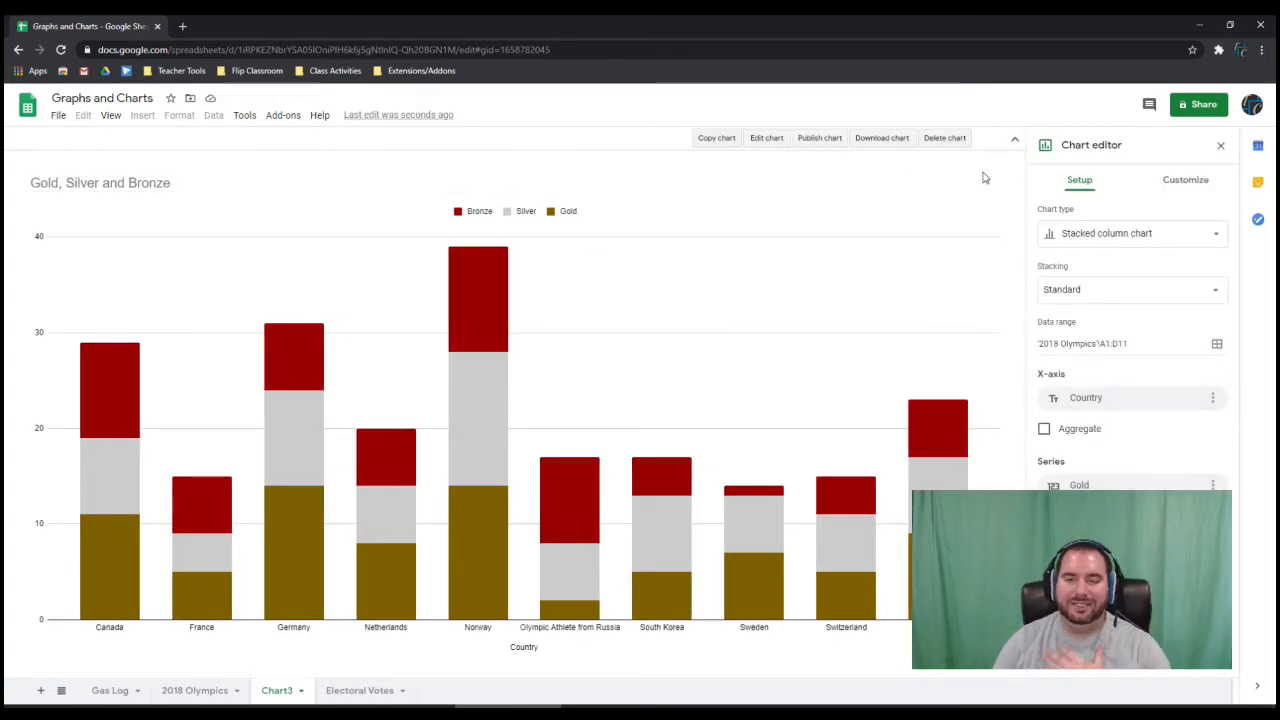
left_click(1081, 233)
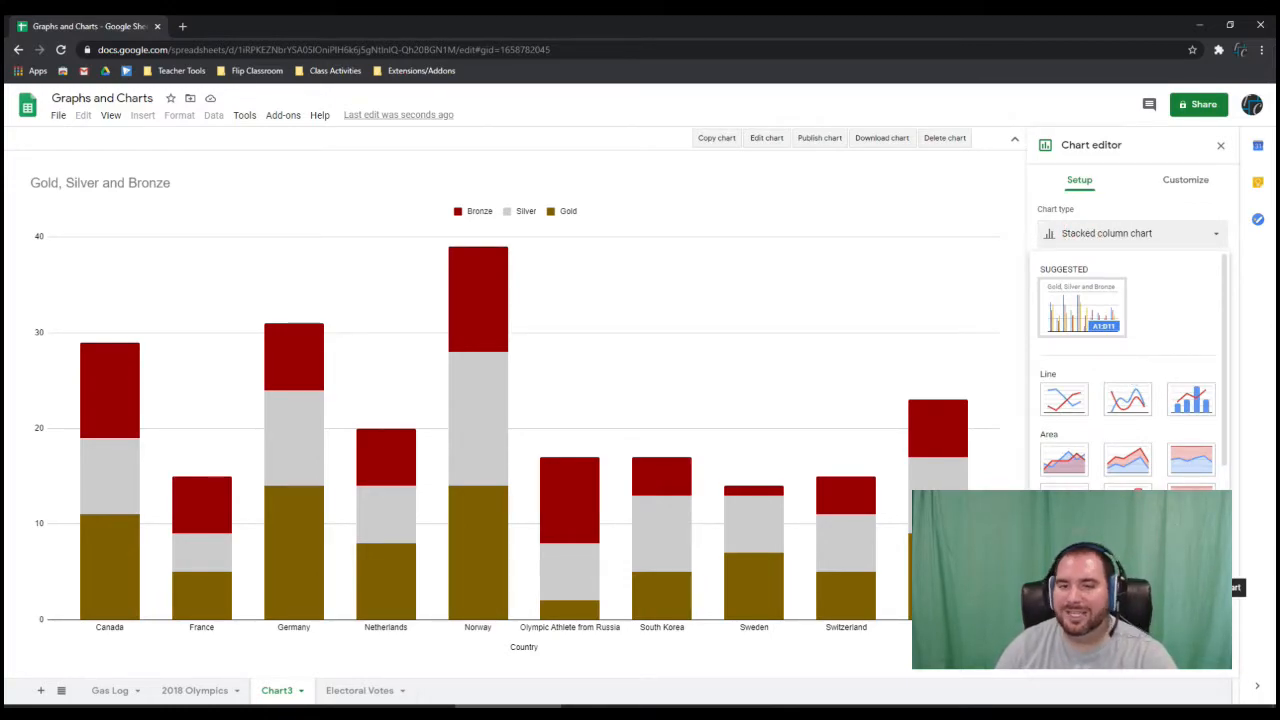
left_click(1191, 561)
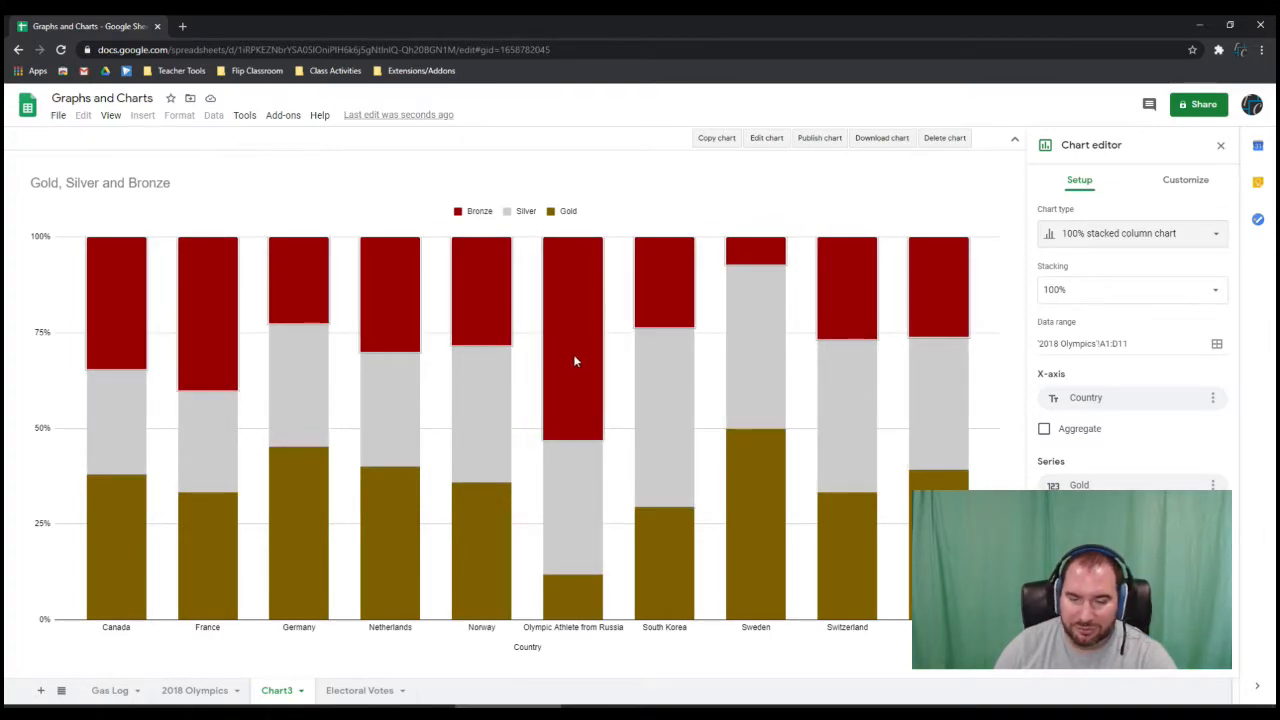
Change the medals chart back to a standard stacked column chart.
left_click(1126, 238)
scroll(1135, 482, "down", 1)
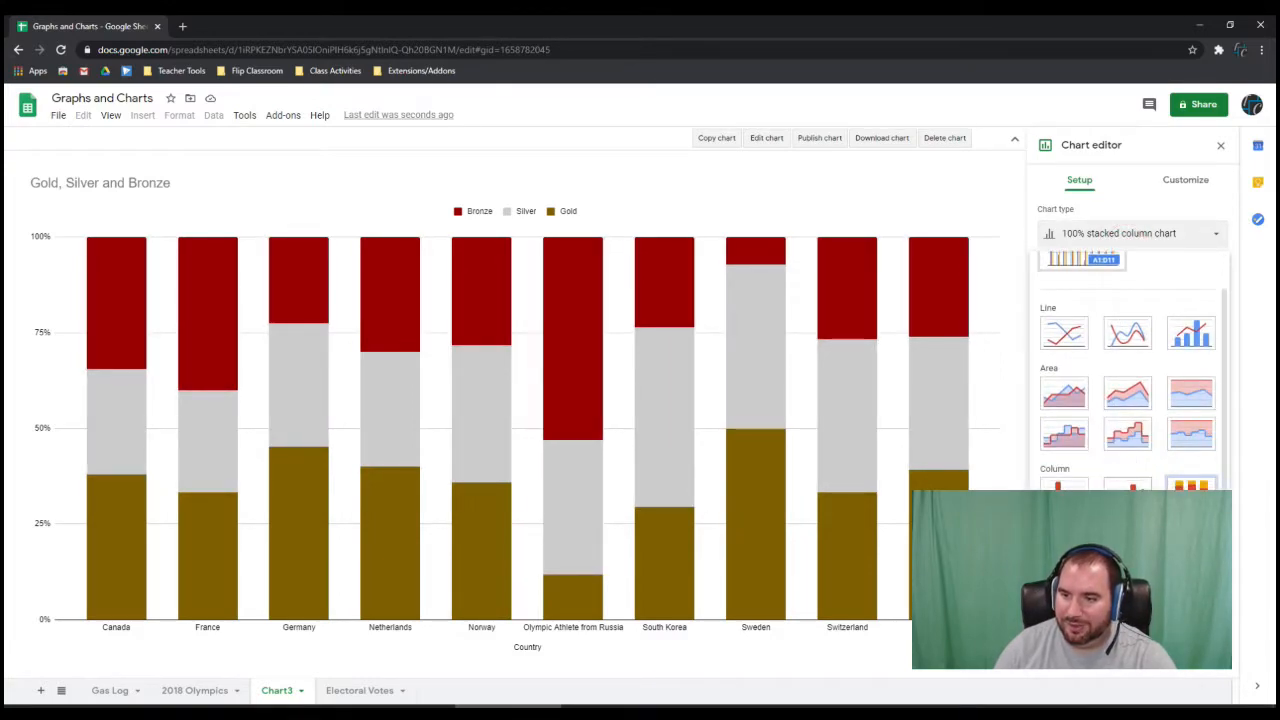
left_click(1145, 486)
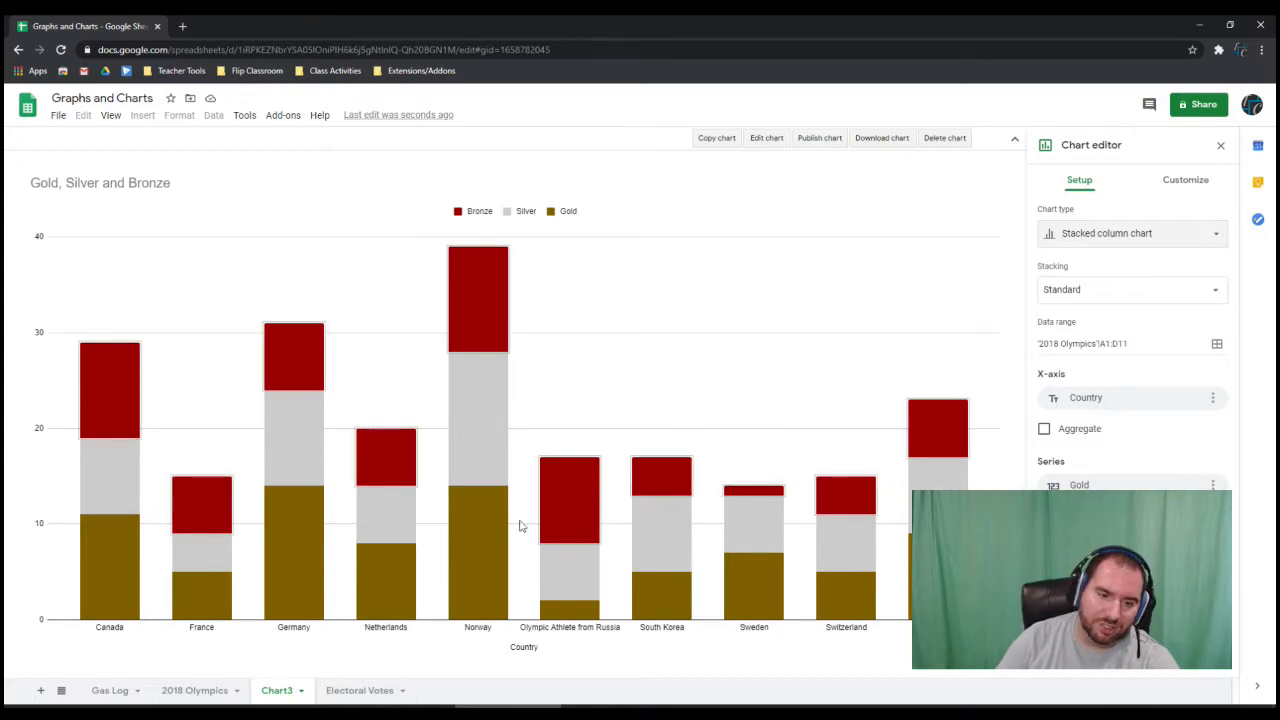
On the Electoral Votes sheet, insert a chart of the states and their current electoral votes from columns A and B.
left_click(356, 691)
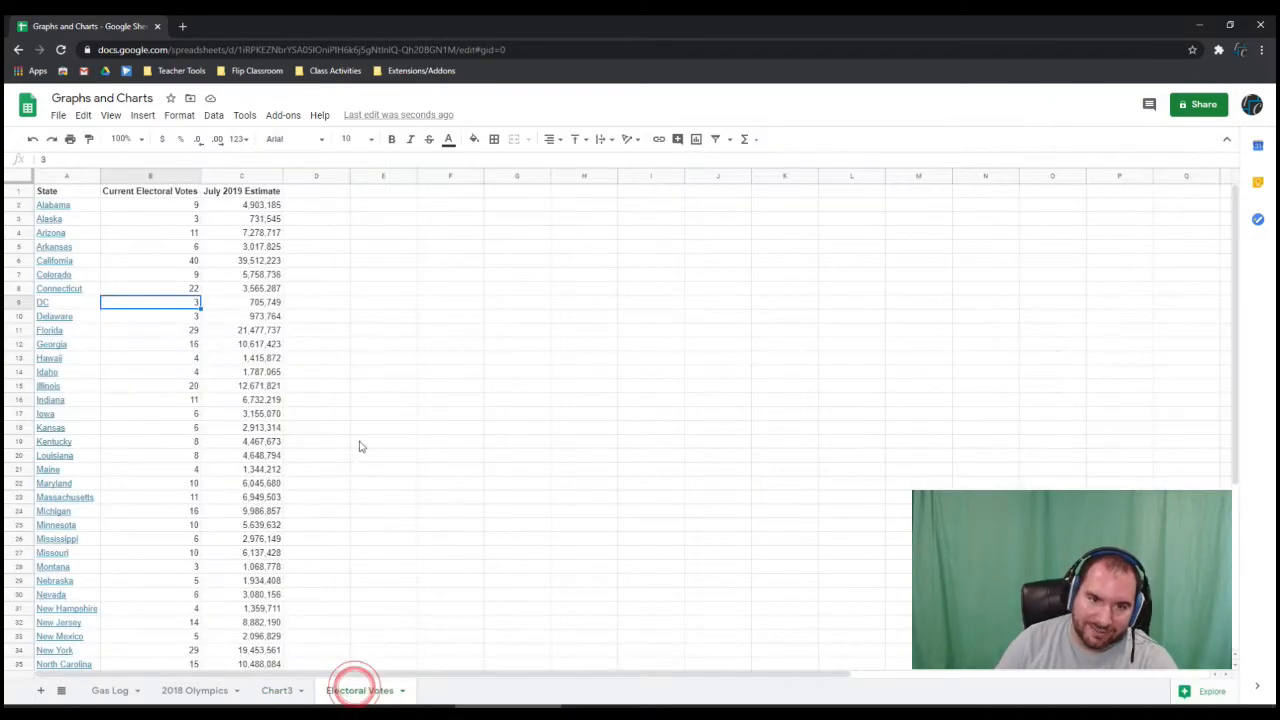
left_click(52, 192)
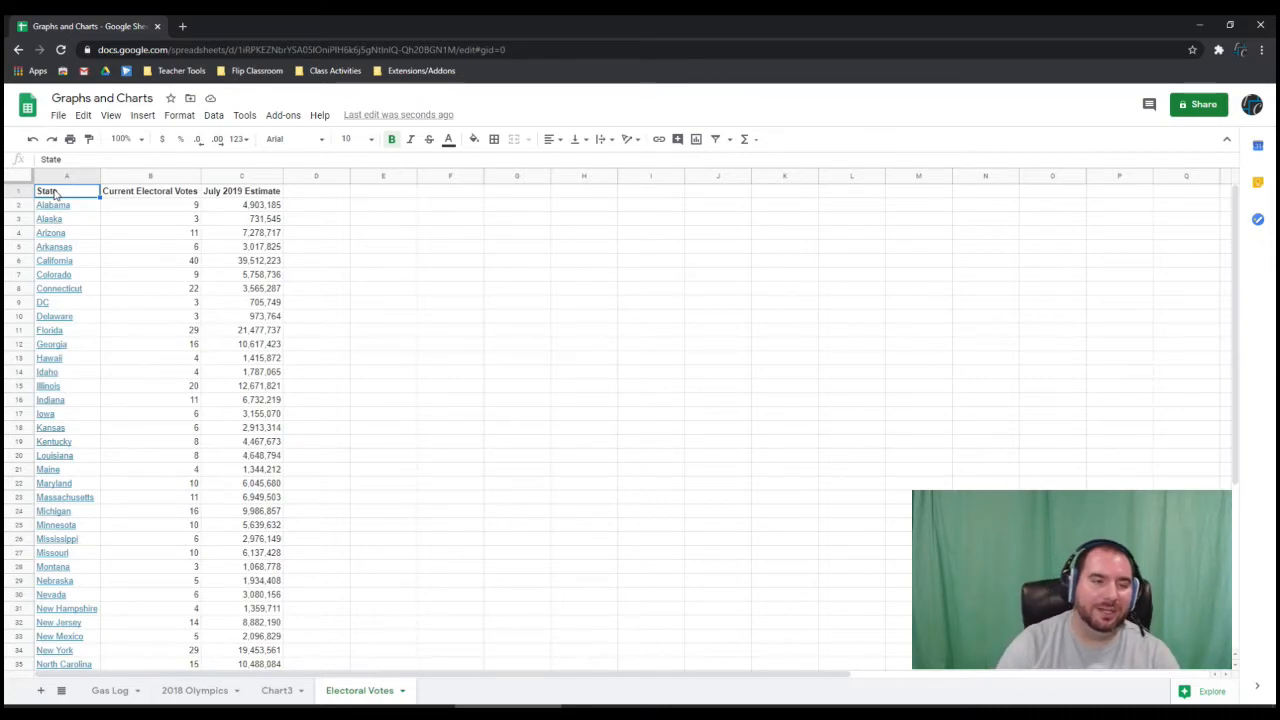
mouse_move(60, 208)
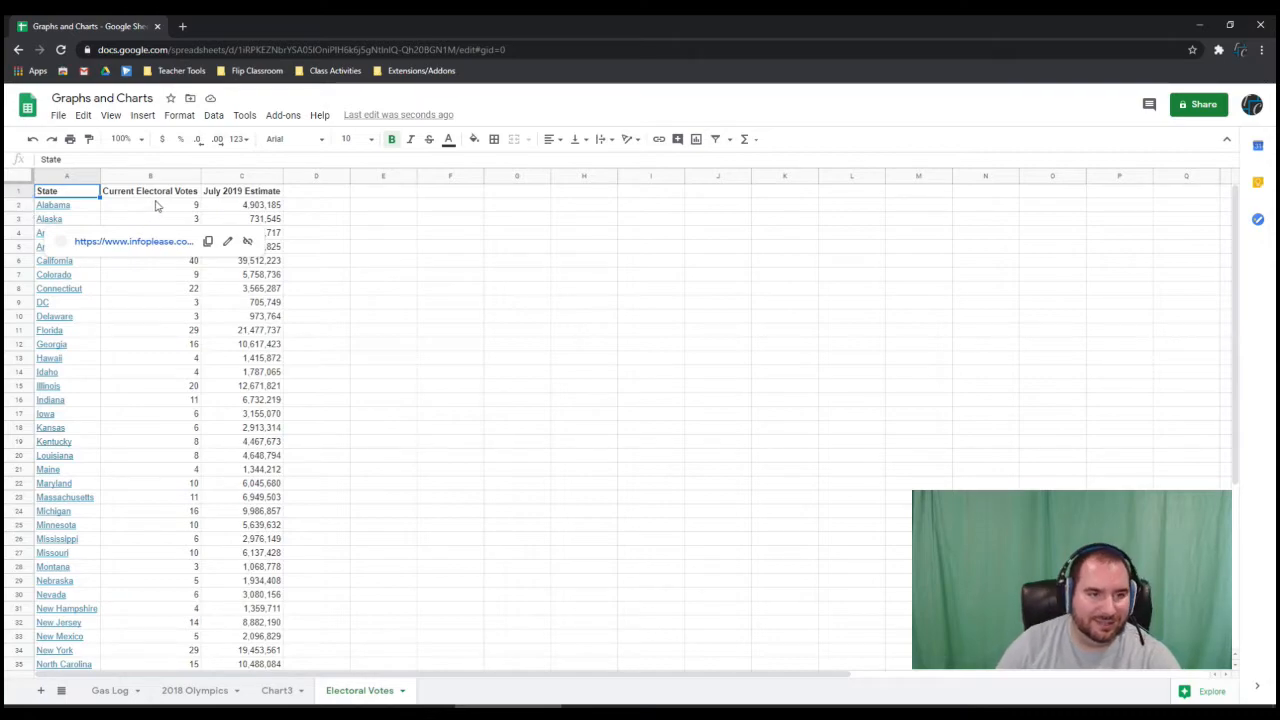
left_click(190, 207)
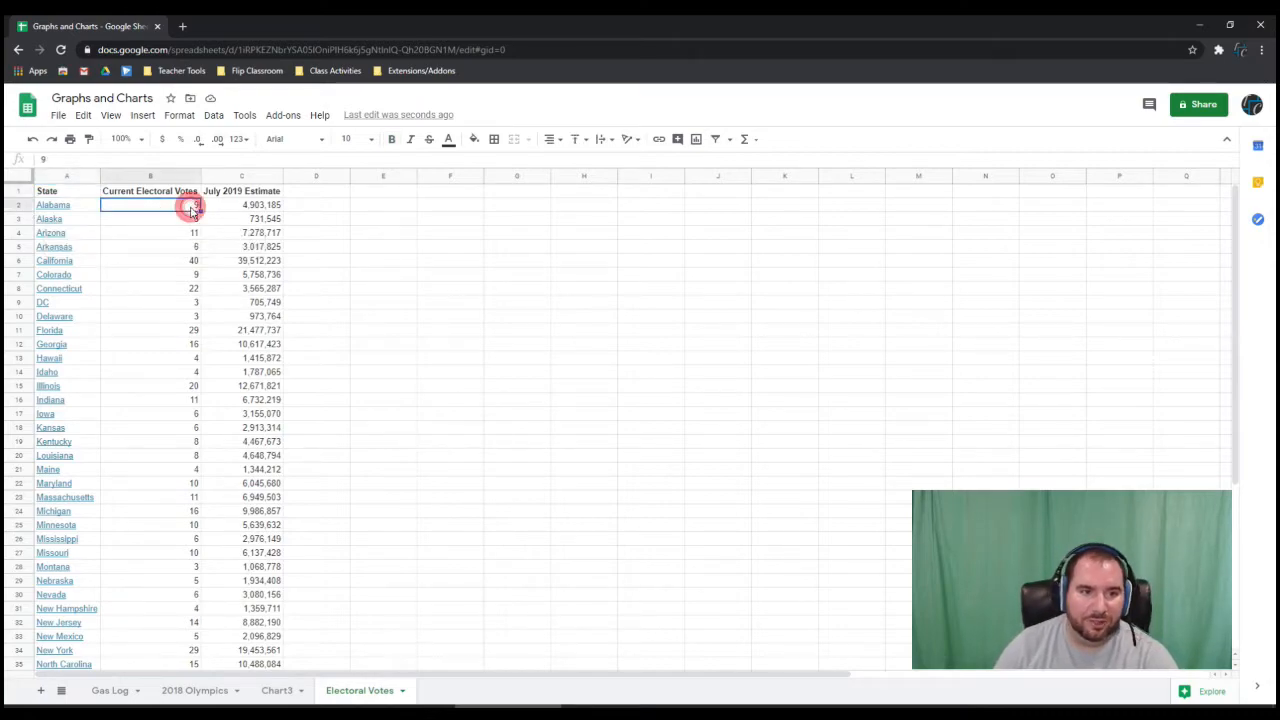
left_click(246, 209)
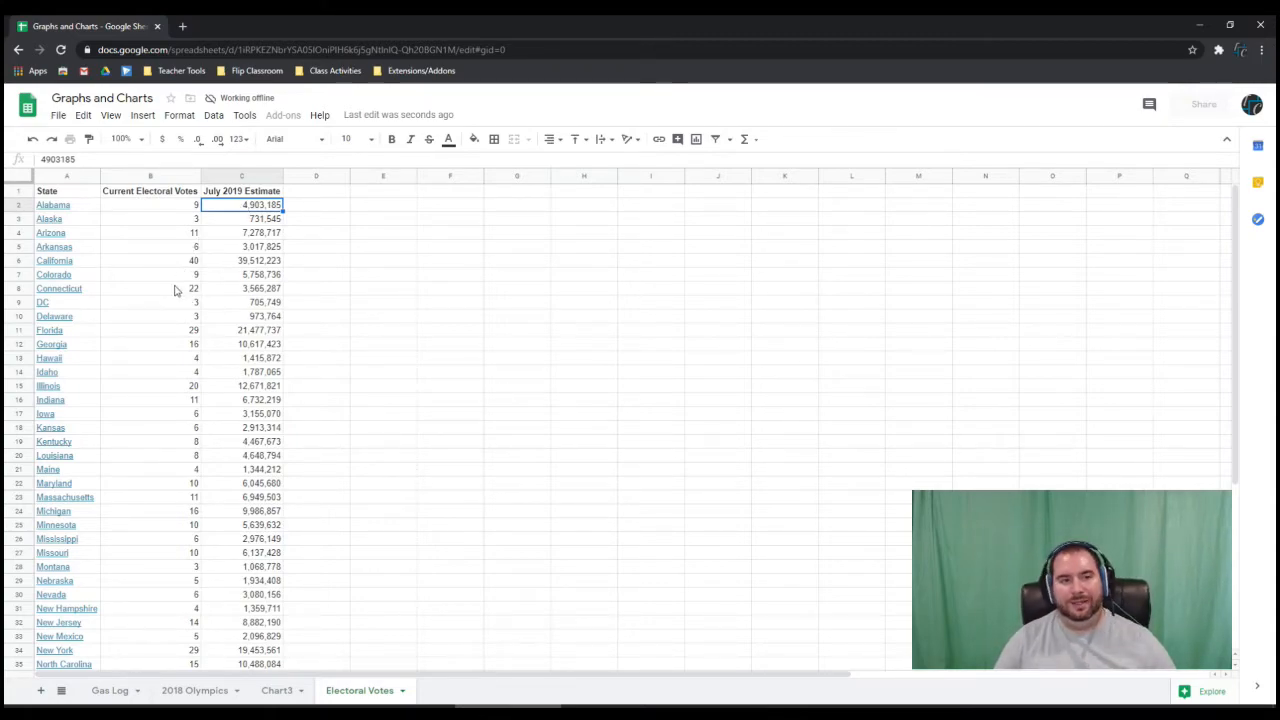
left_click(53, 176)
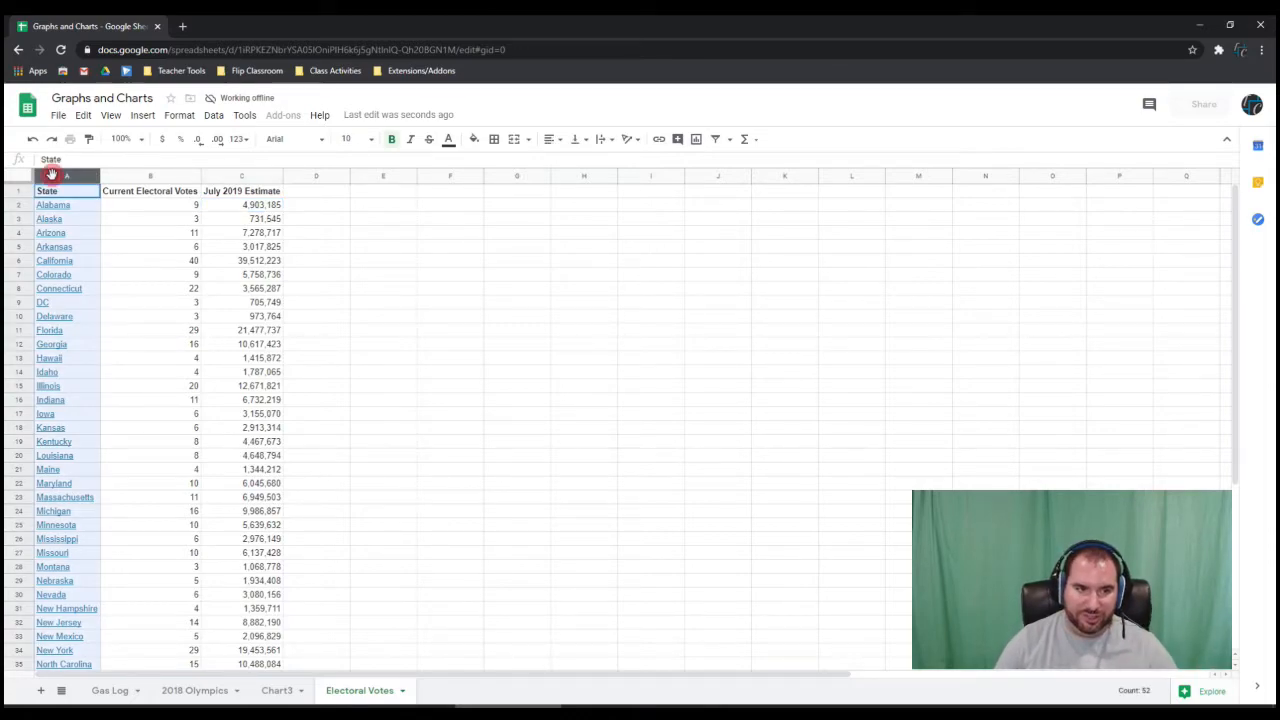
left_click(110, 176, "shift")
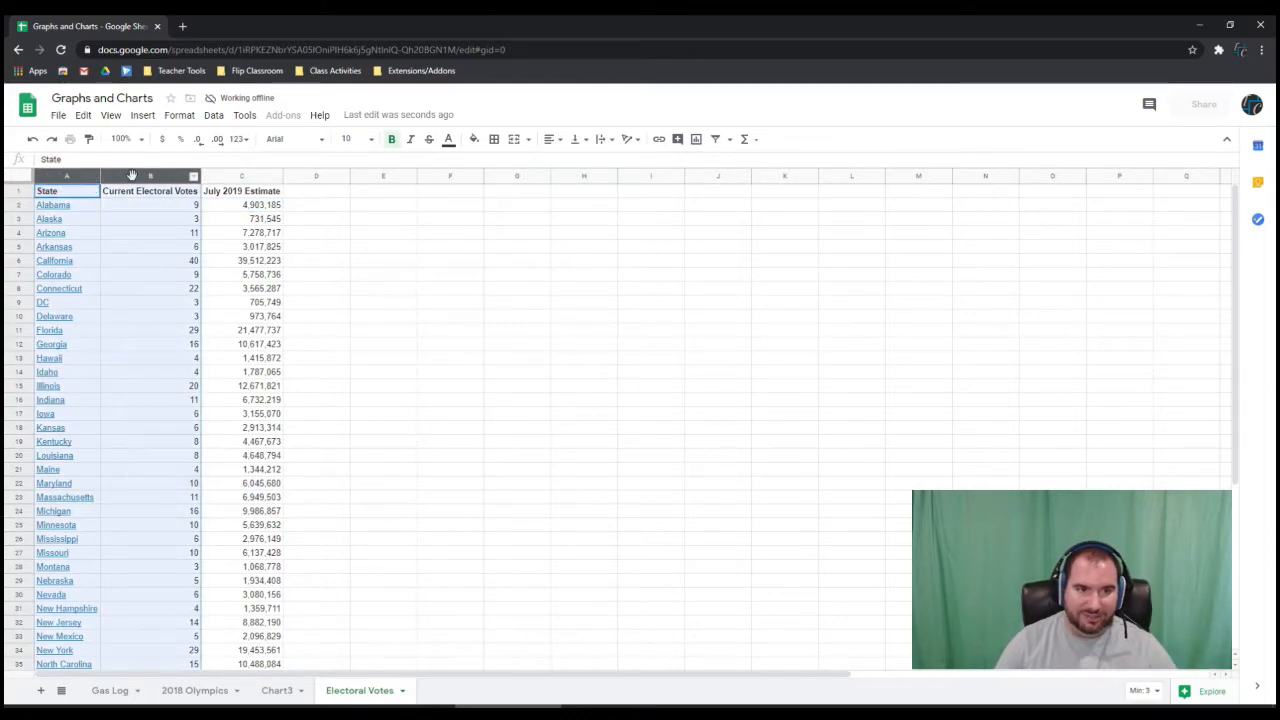
left_click(142, 115)
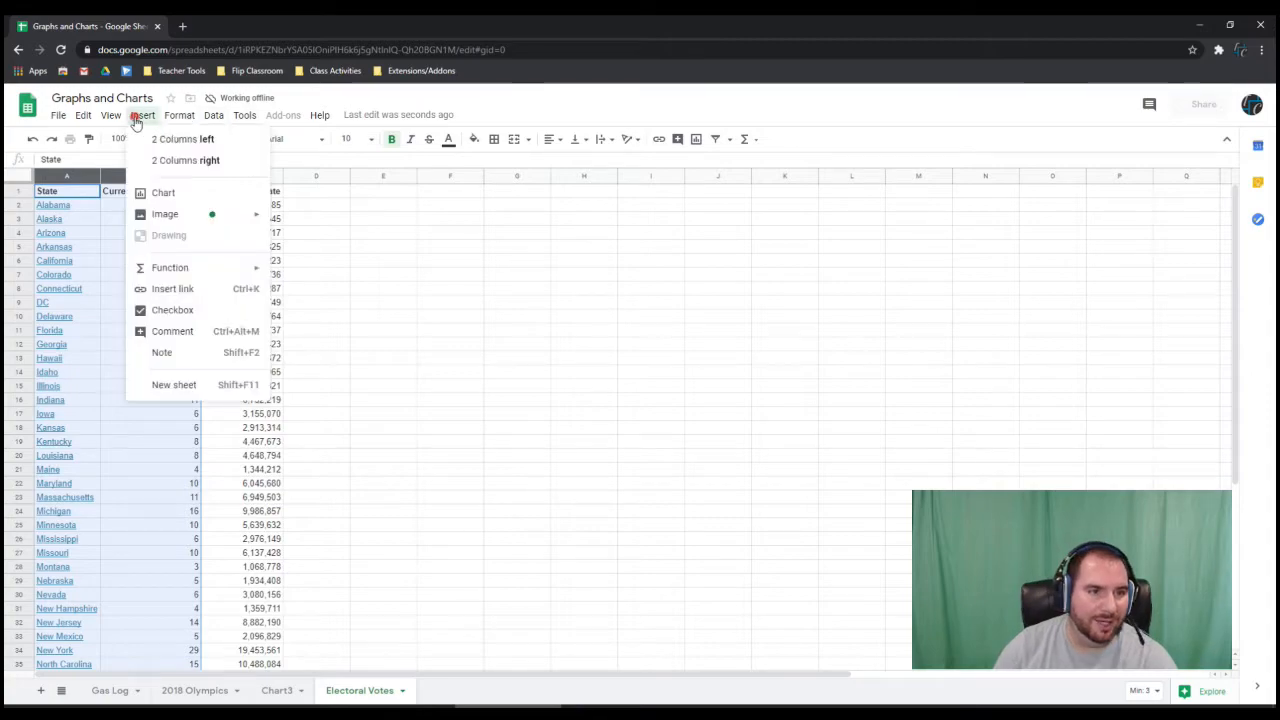
left_click(163, 193)
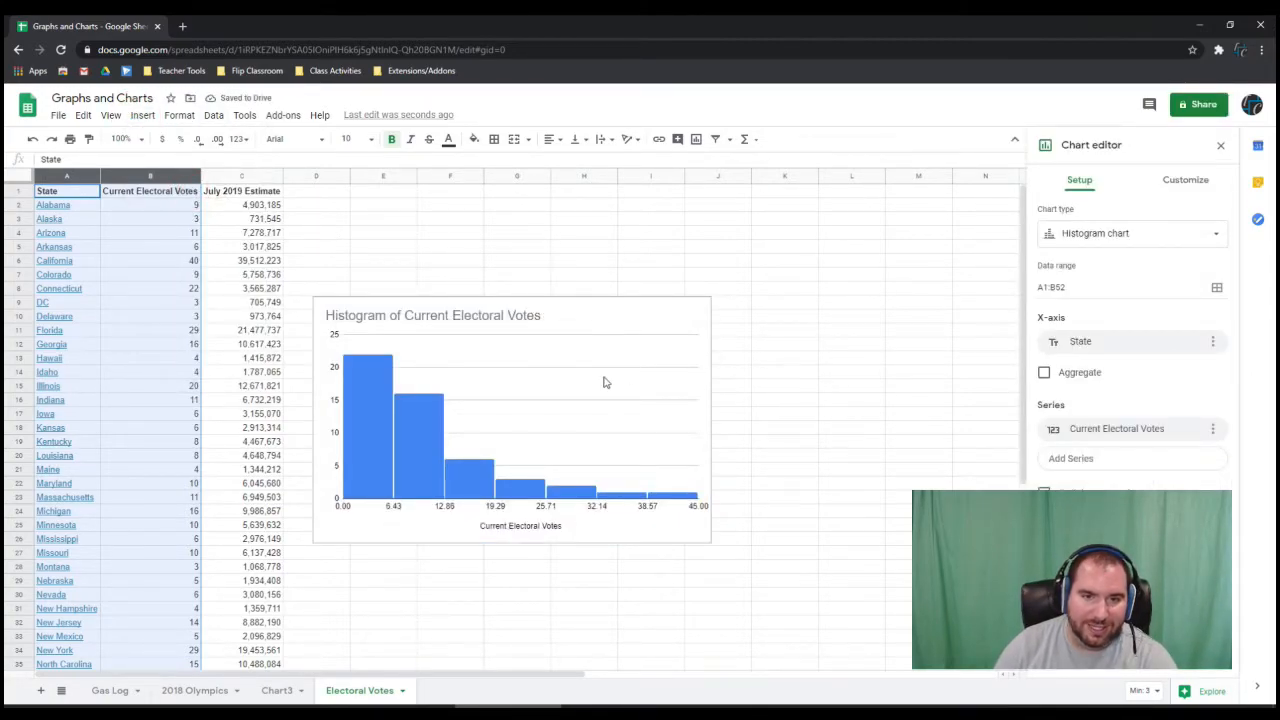
Change the electoral votes histogram to a column chart.
left_click(805, 371)
left_click(620, 398)
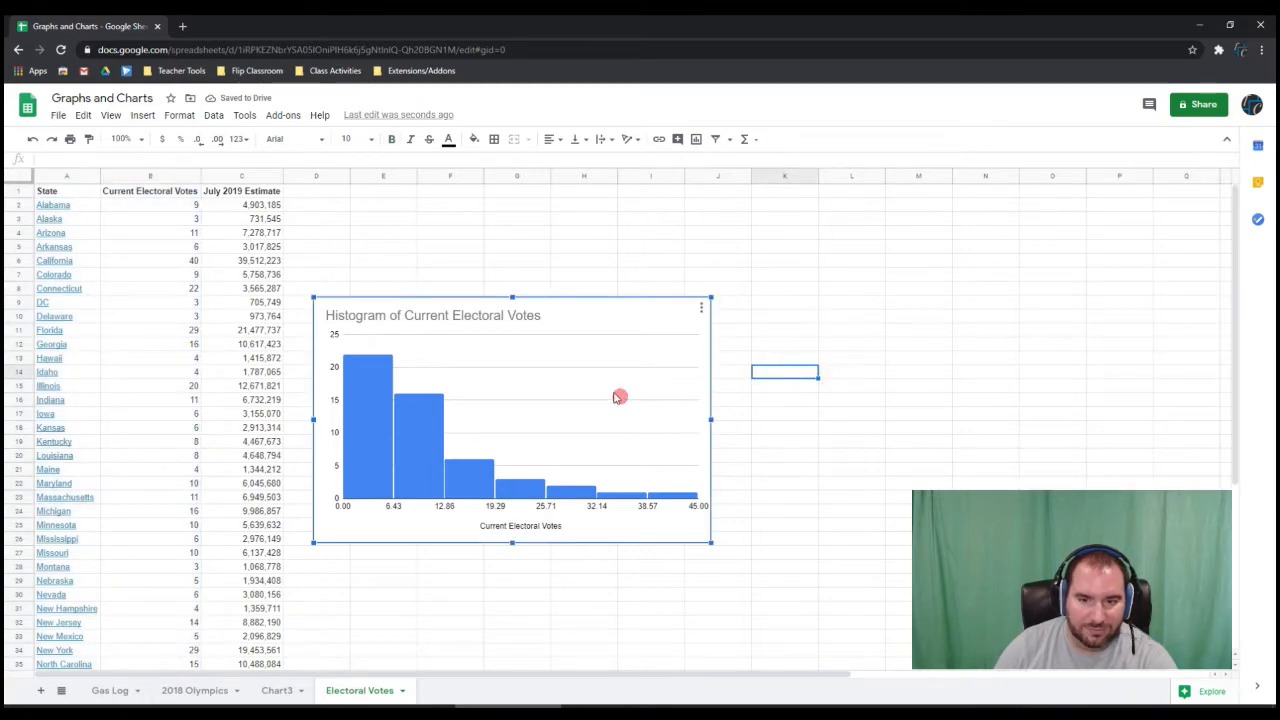
double_click(660, 313)
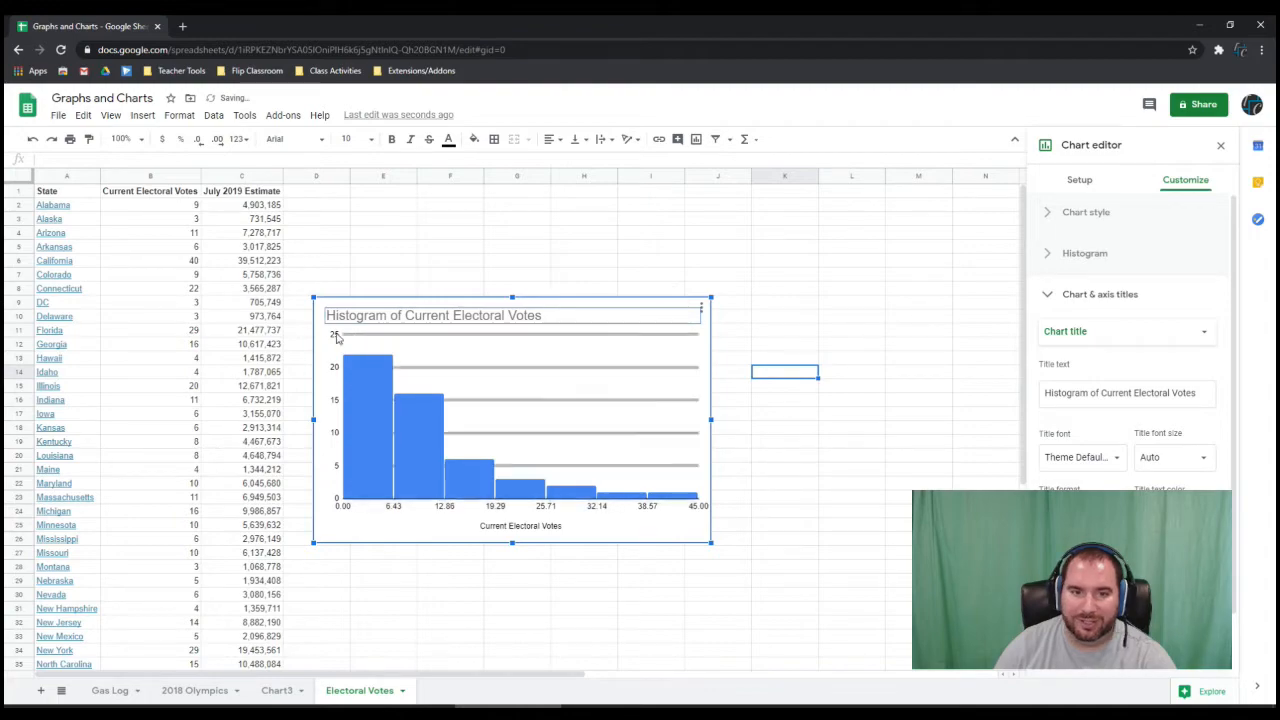
left_click(314, 337)
left_click(1079, 180)
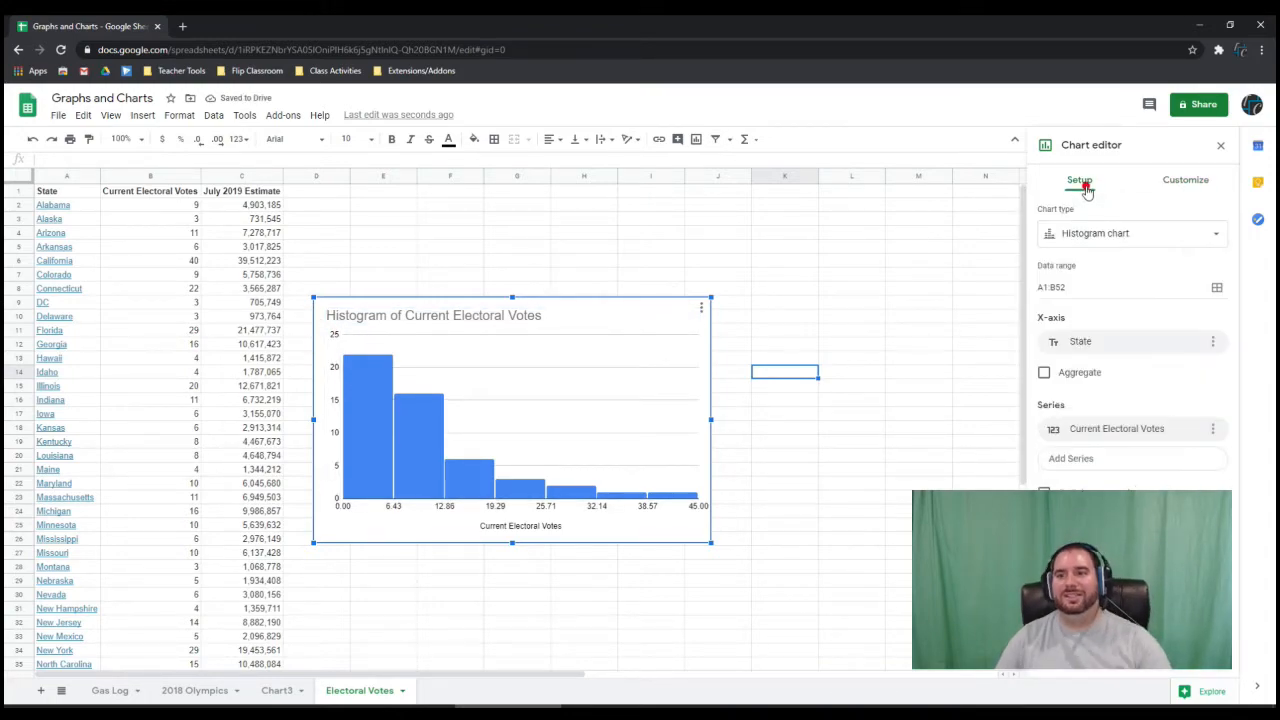
left_click(1105, 233)
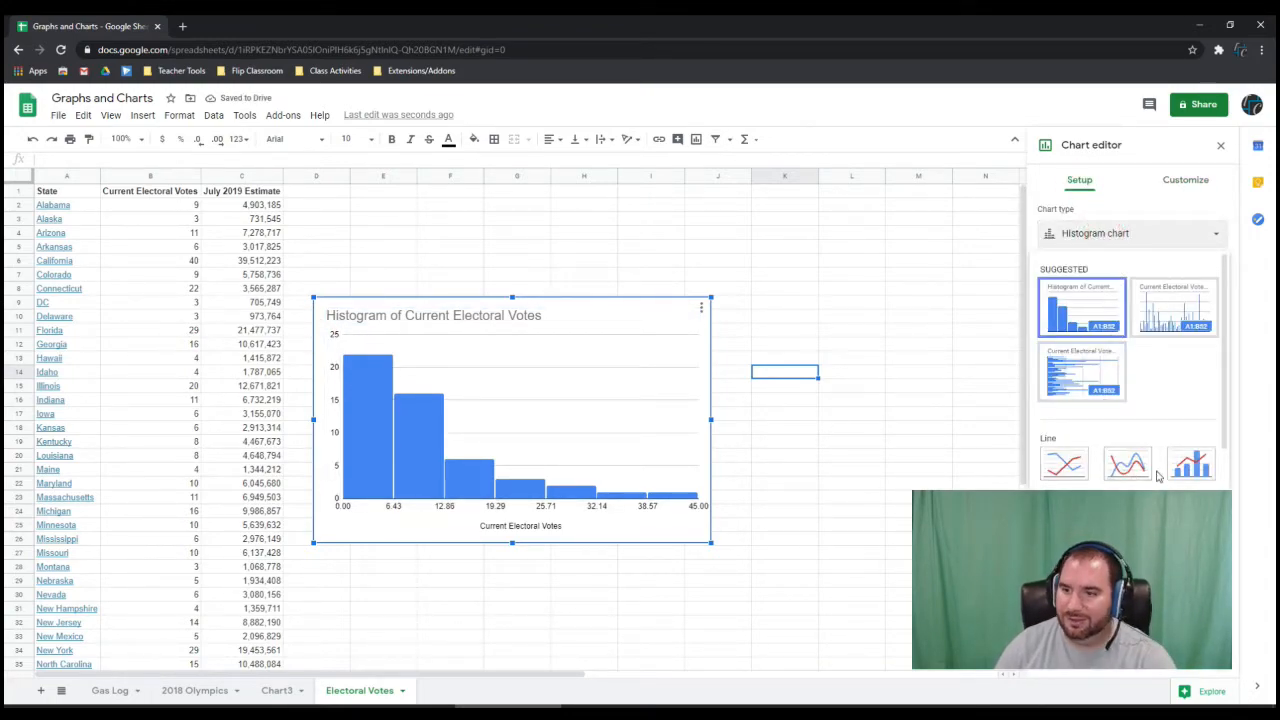
scroll(1172, 476, "down", 3)
left_click(1057, 482)
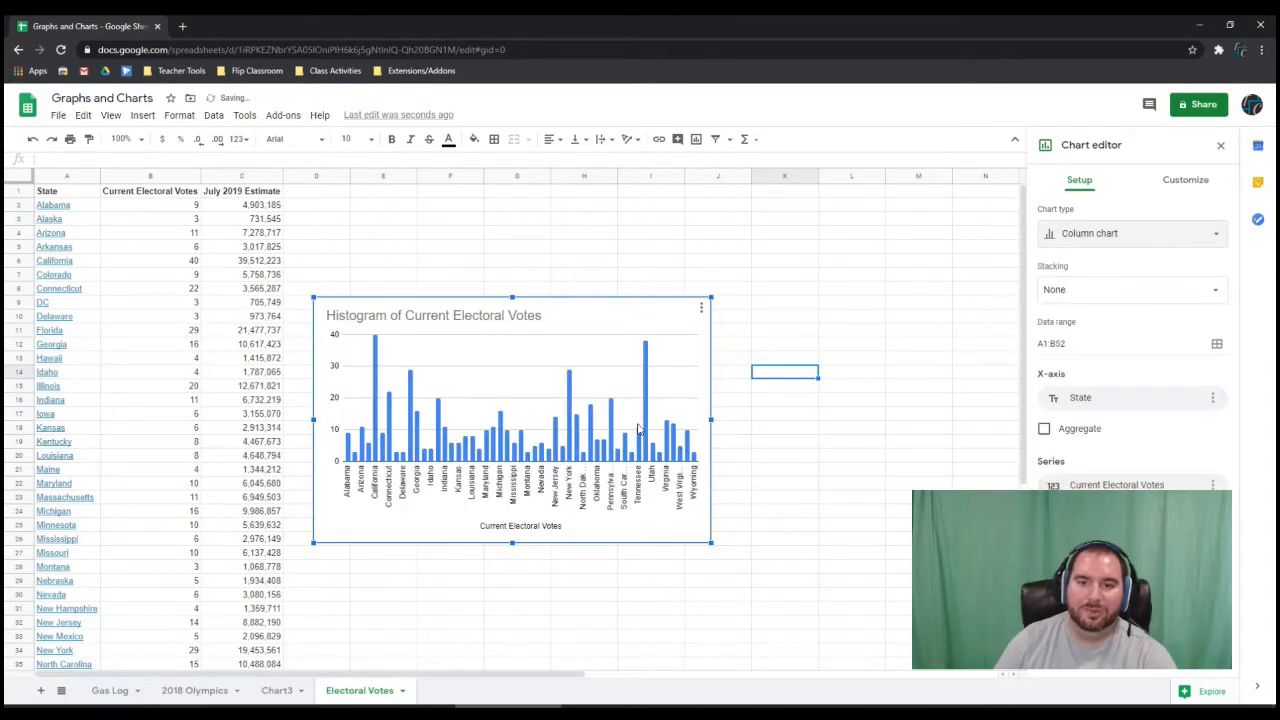
Move the electoral votes column chart to its own sheet.
left_click_drag(704, 330, 816, 284)
left_click(812, 262)
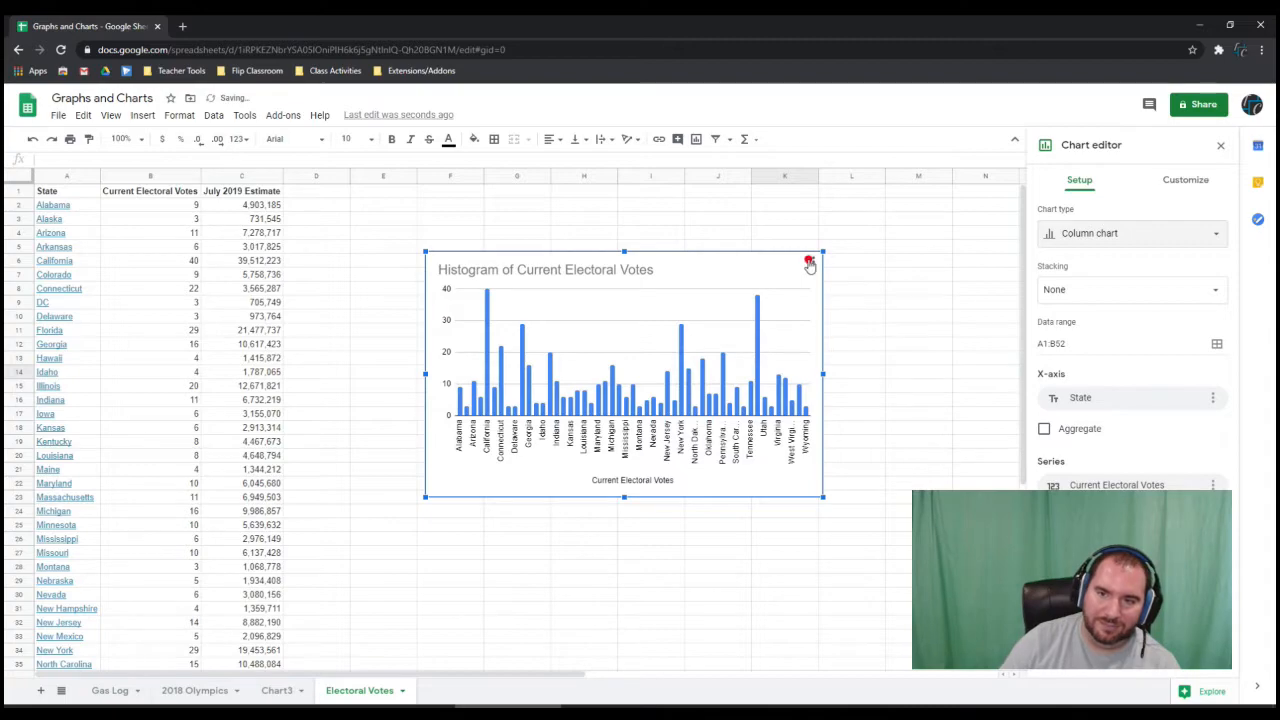
left_click(765, 388)
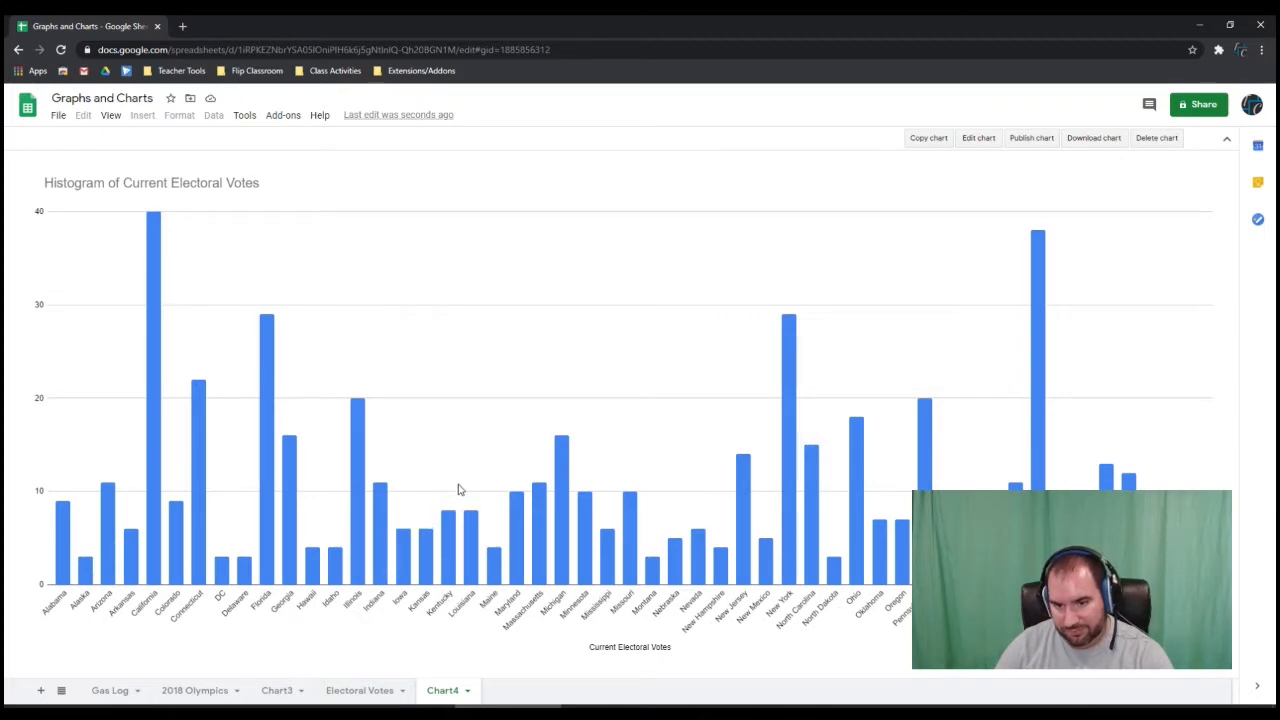
Change the electoral votes column chart on its own sheet to a Geo chart.
left_click(975, 141)
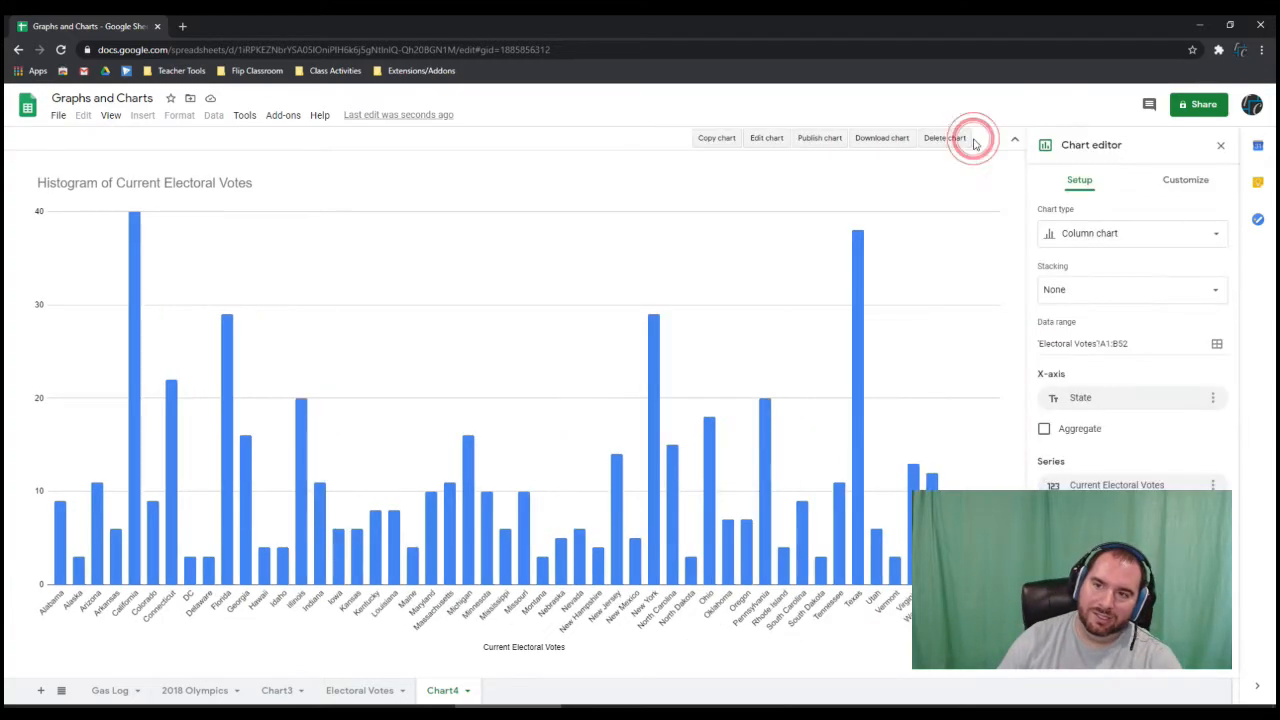
left_click(1086, 240)
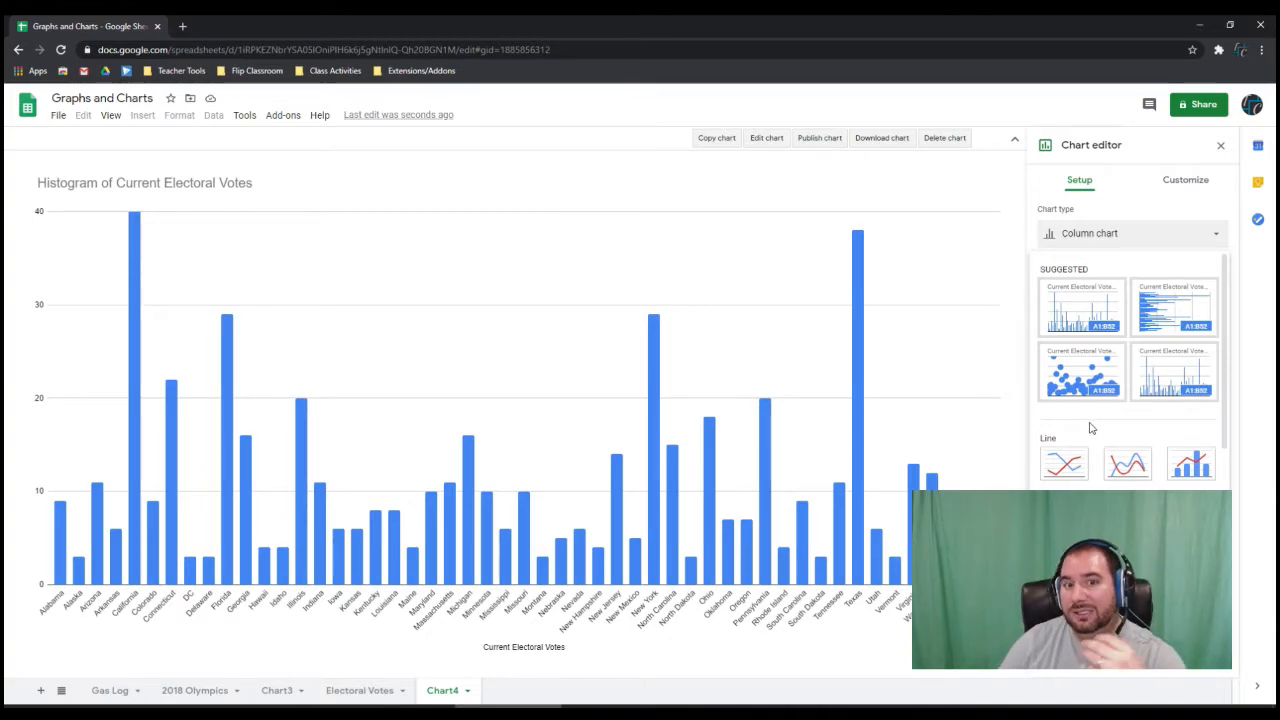
scroll(1090, 428, "down", 10)
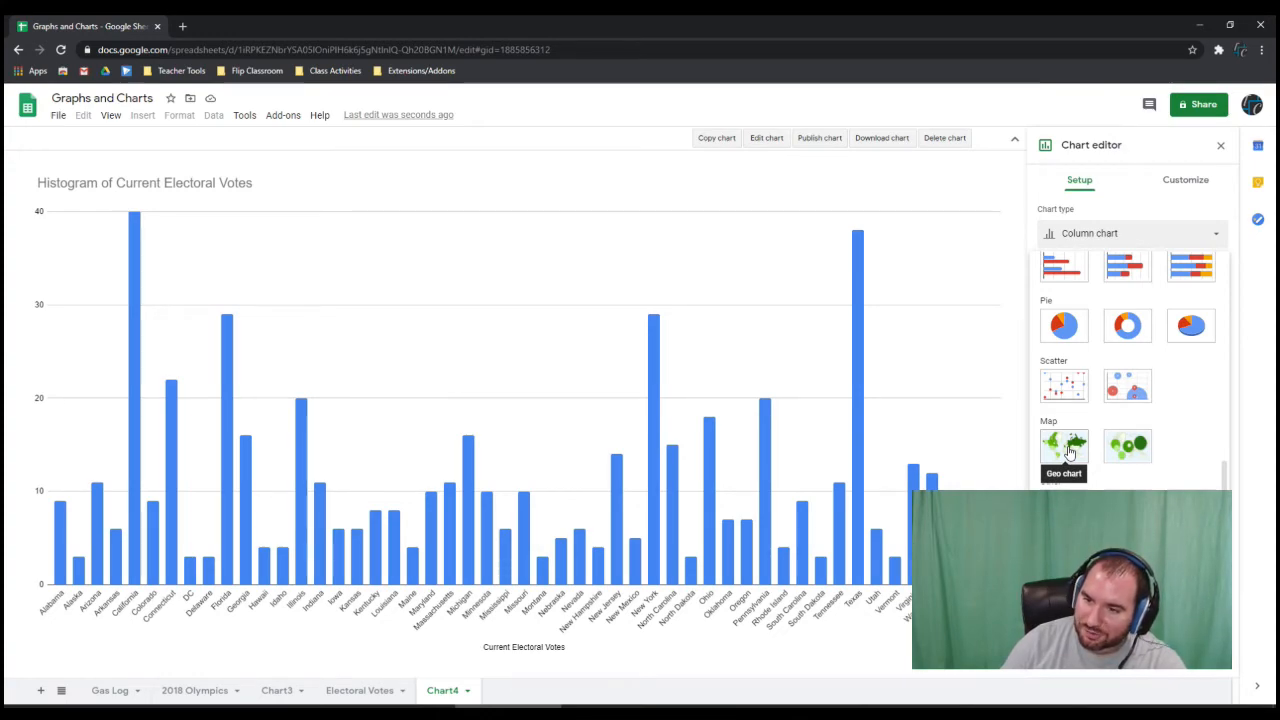
left_click(1068, 452)
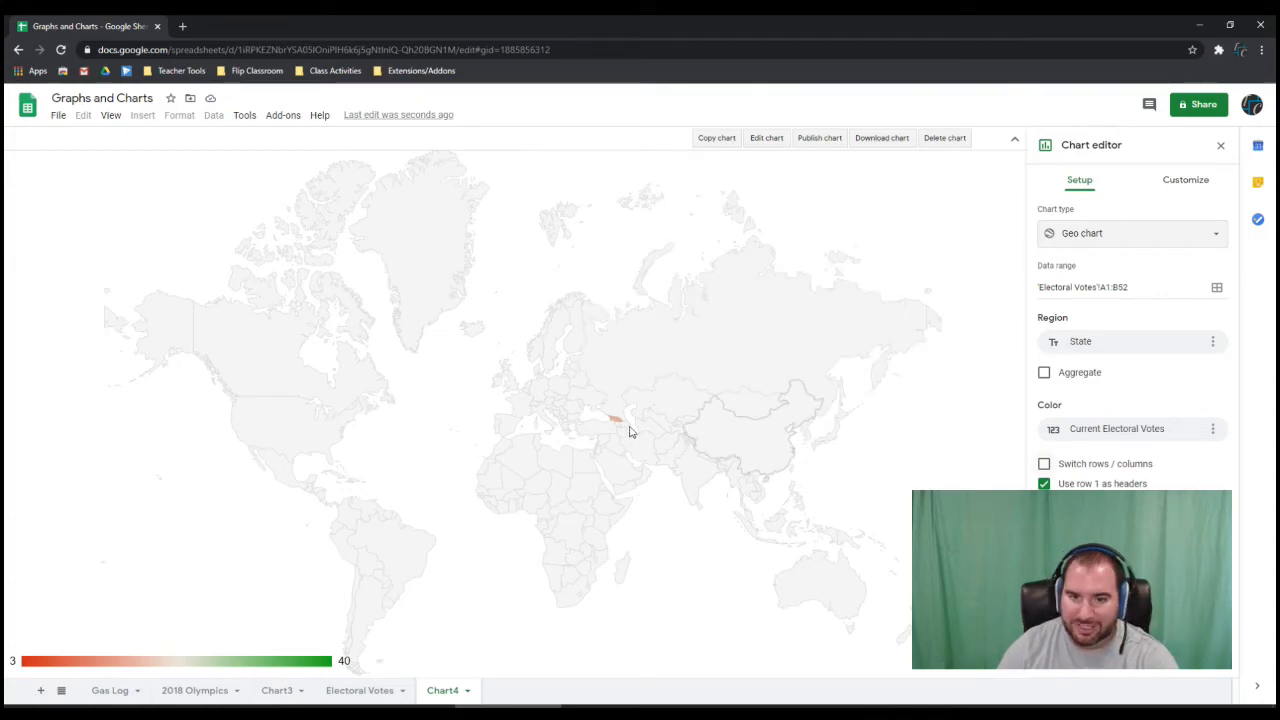
mouse_move(613, 421)
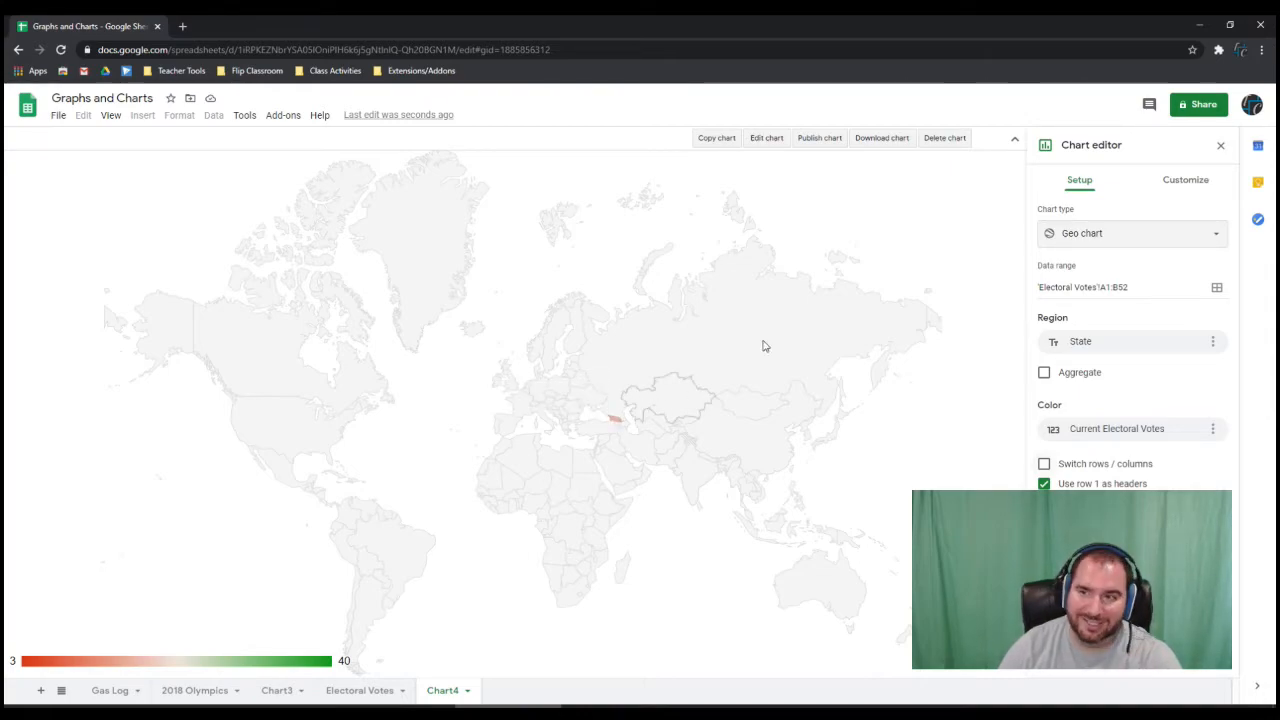
Set the geo chart's region to United States.
left_click(1184, 184)
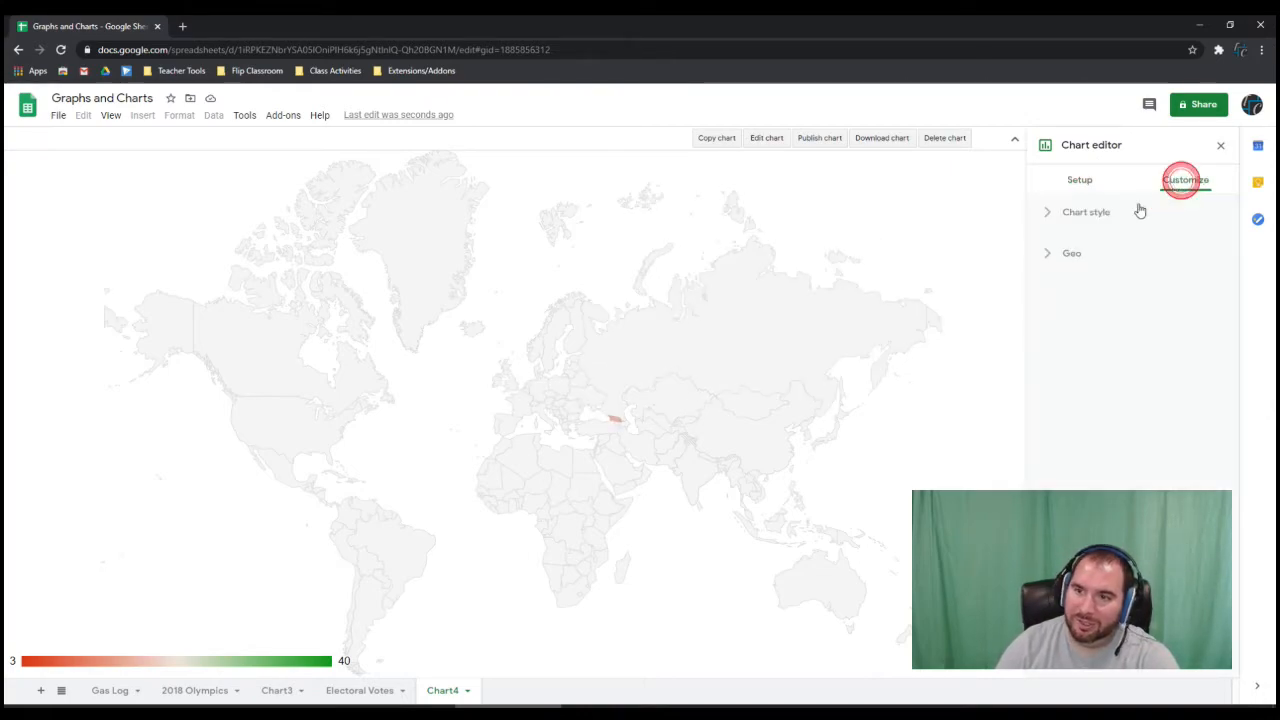
left_click(1072, 256)
left_click(1080, 319)
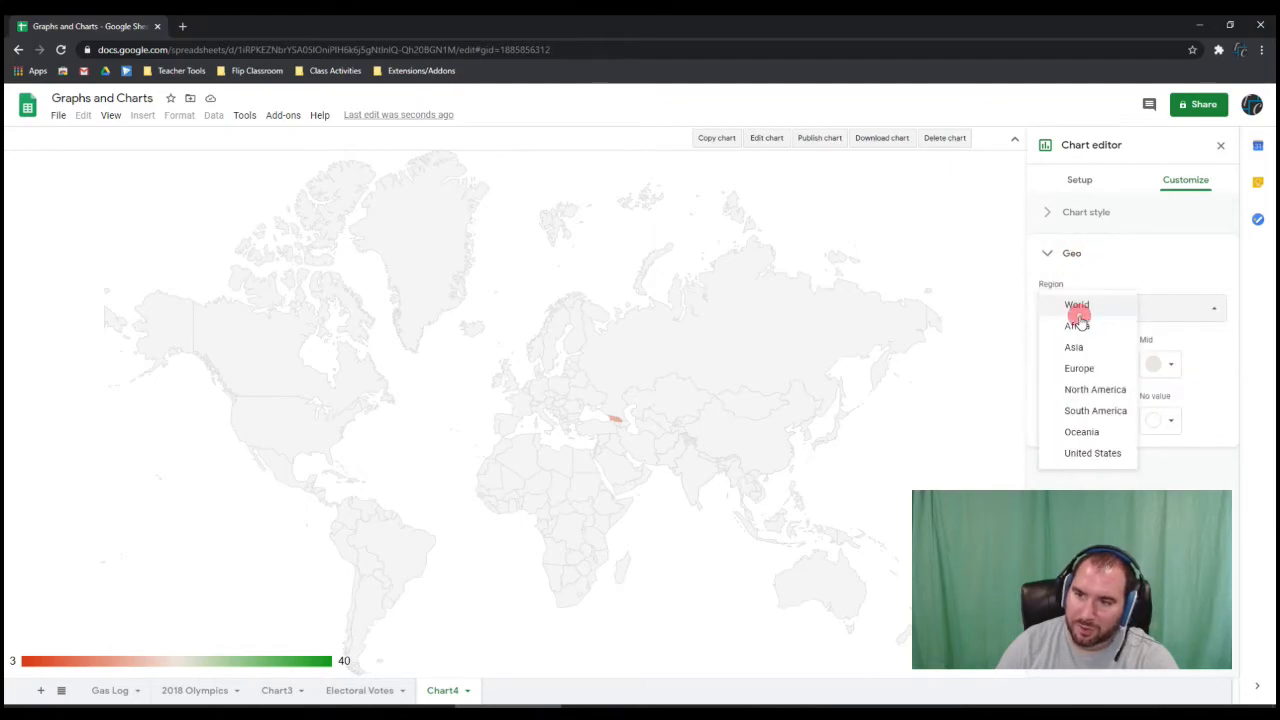
left_click(1095, 454)
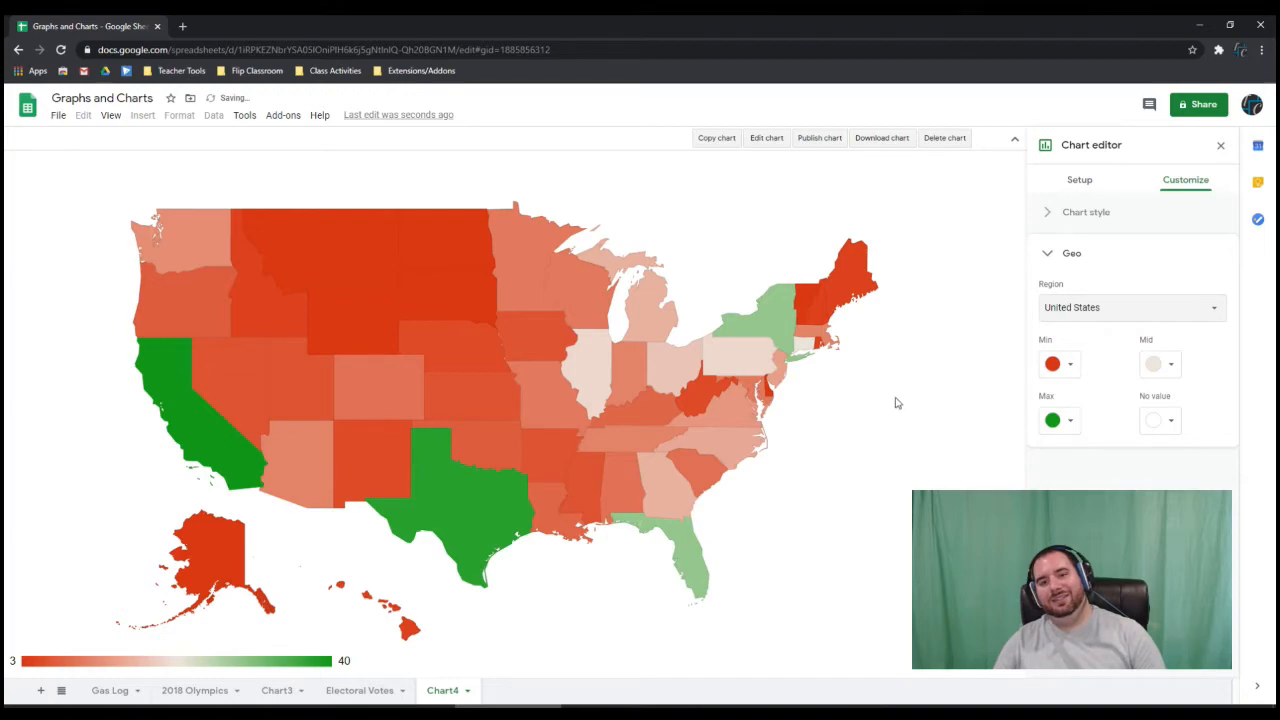
mouse_move(697, 368)
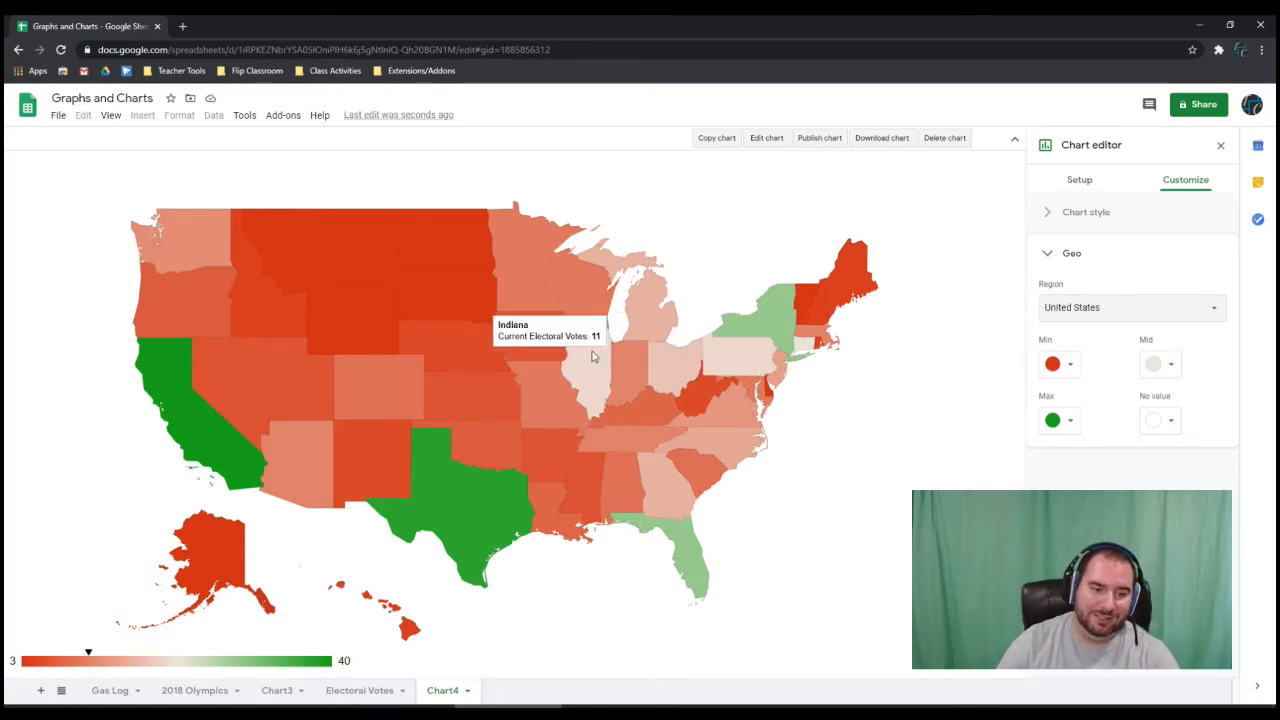
Color the map in a green gradient: light green for Min, dark green for Max and medium green for Mid.
left_click(1055, 368)
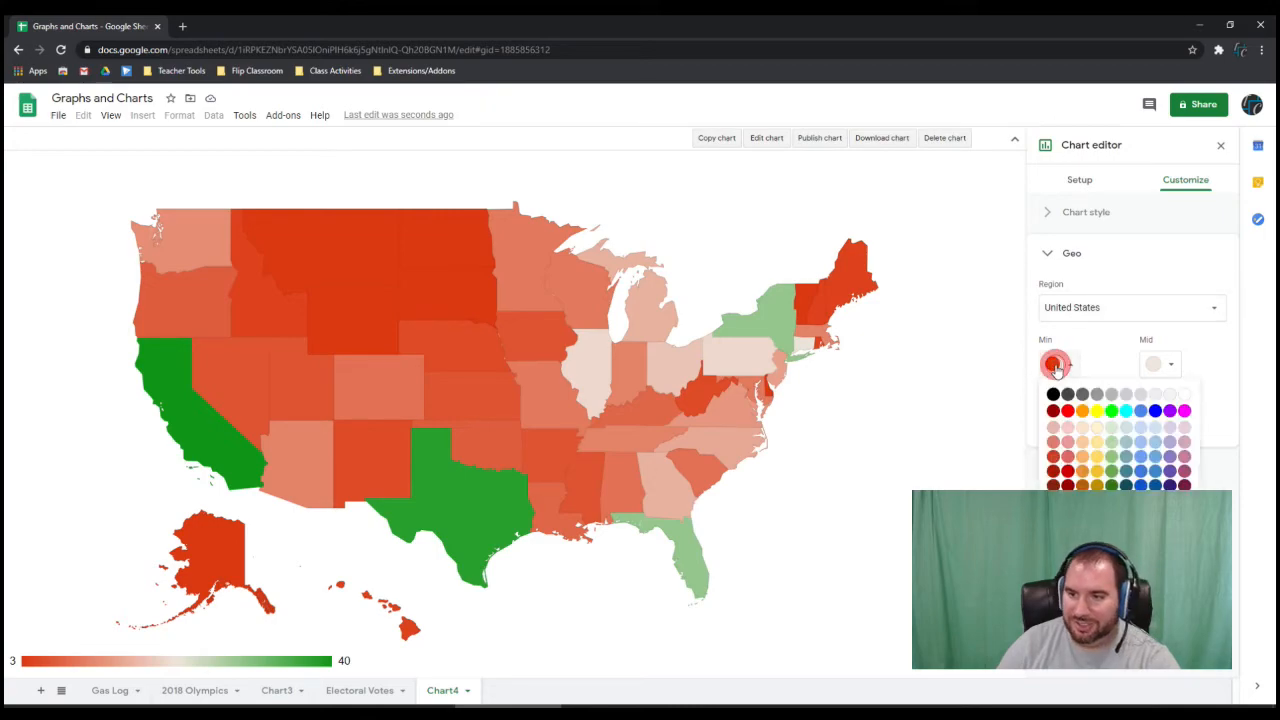
left_click(1111, 428)
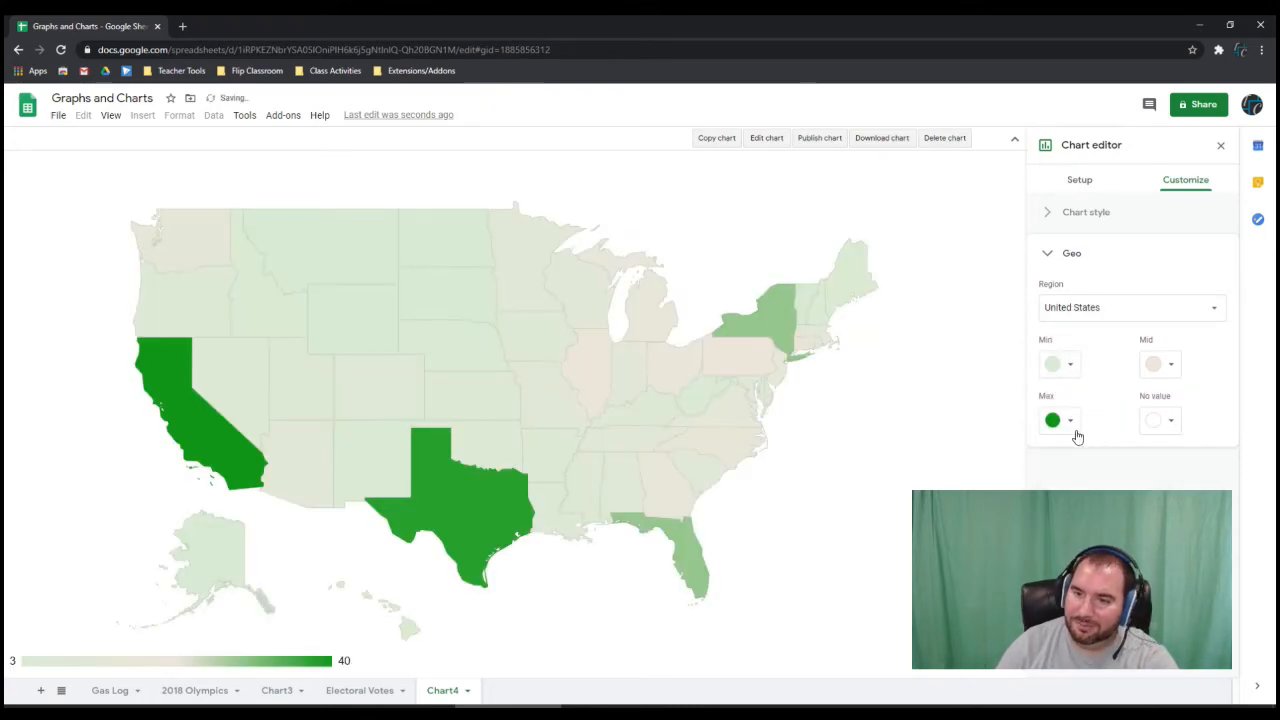
left_click(1066, 421)
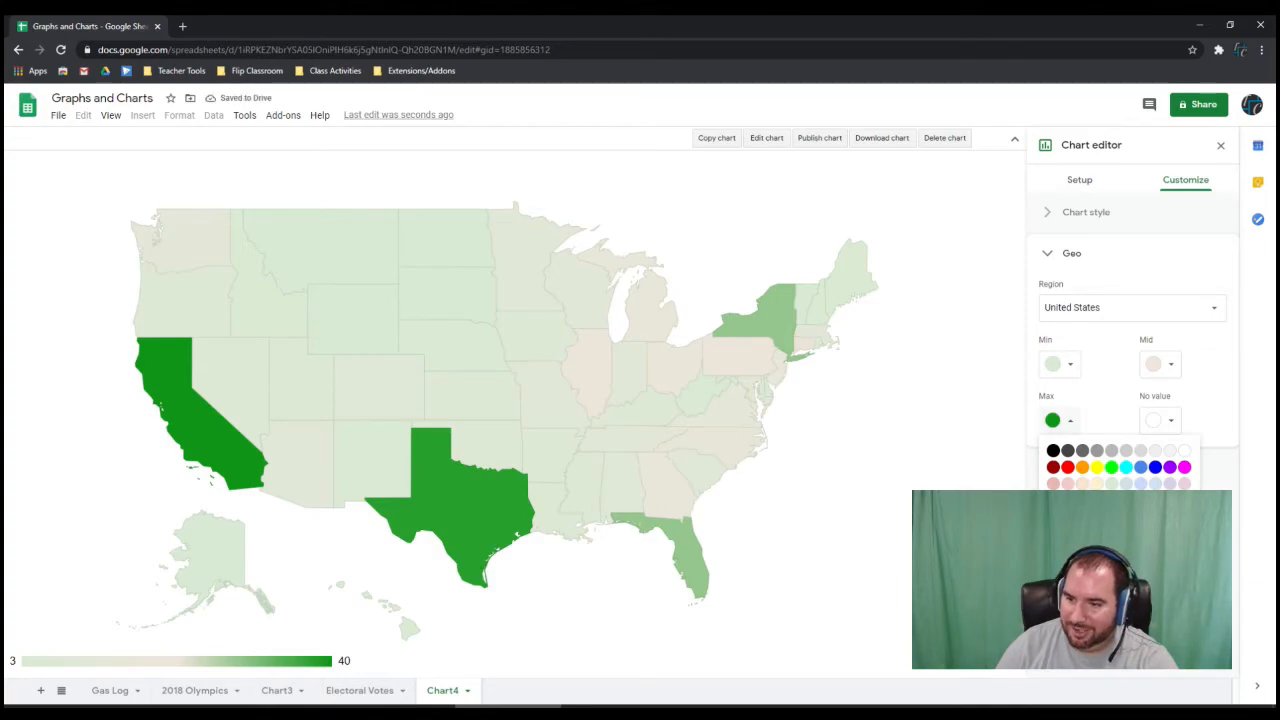
left_click(1111, 557)
left_click(1160, 366)
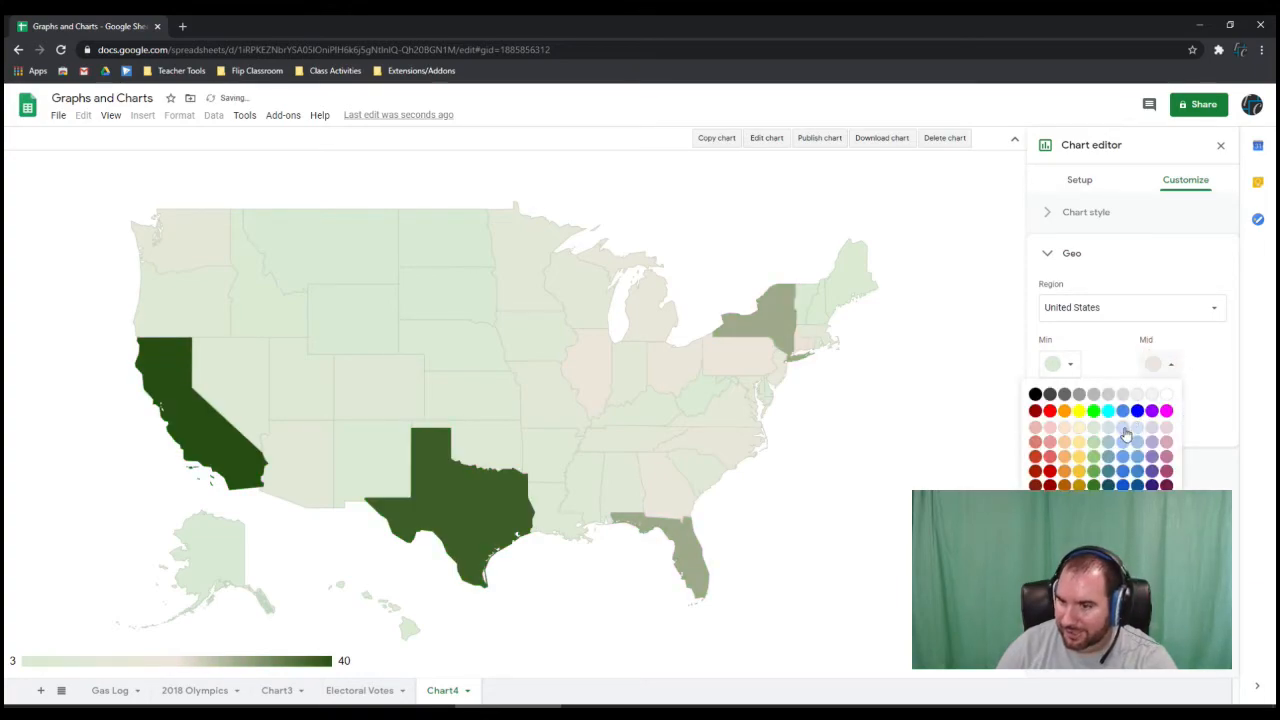
left_click(1094, 463)
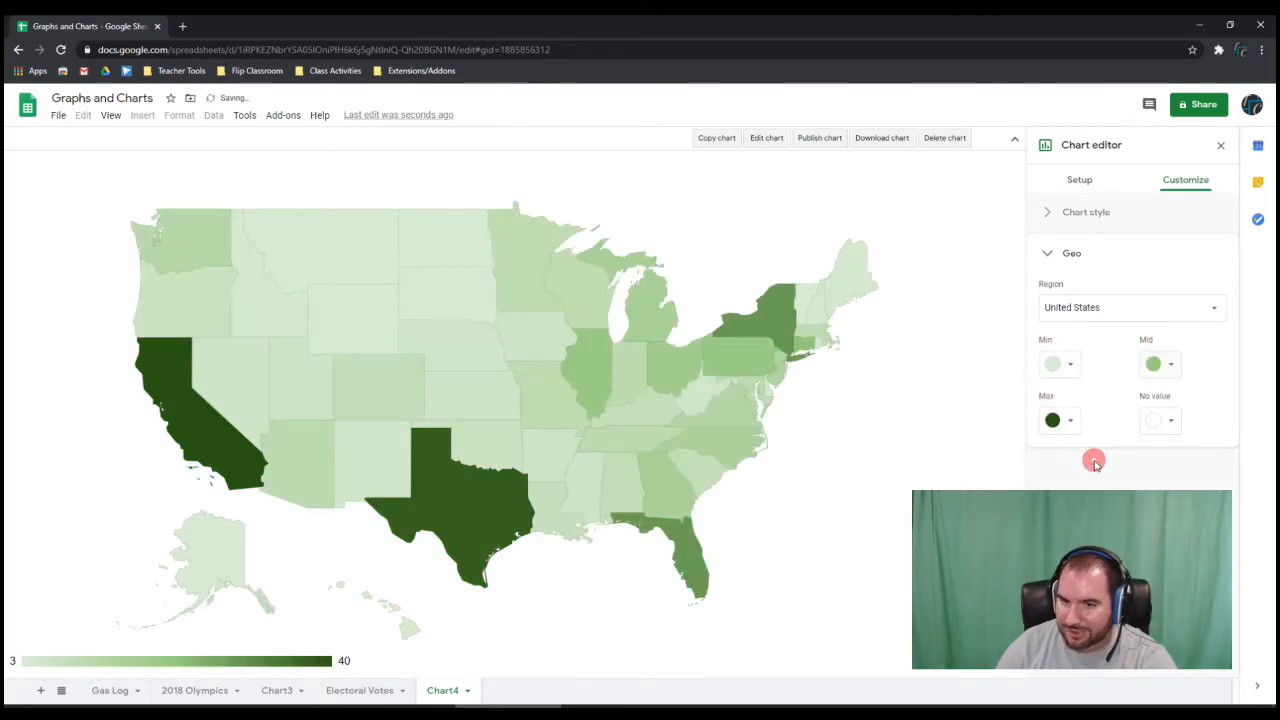
mouse_move(684, 443)
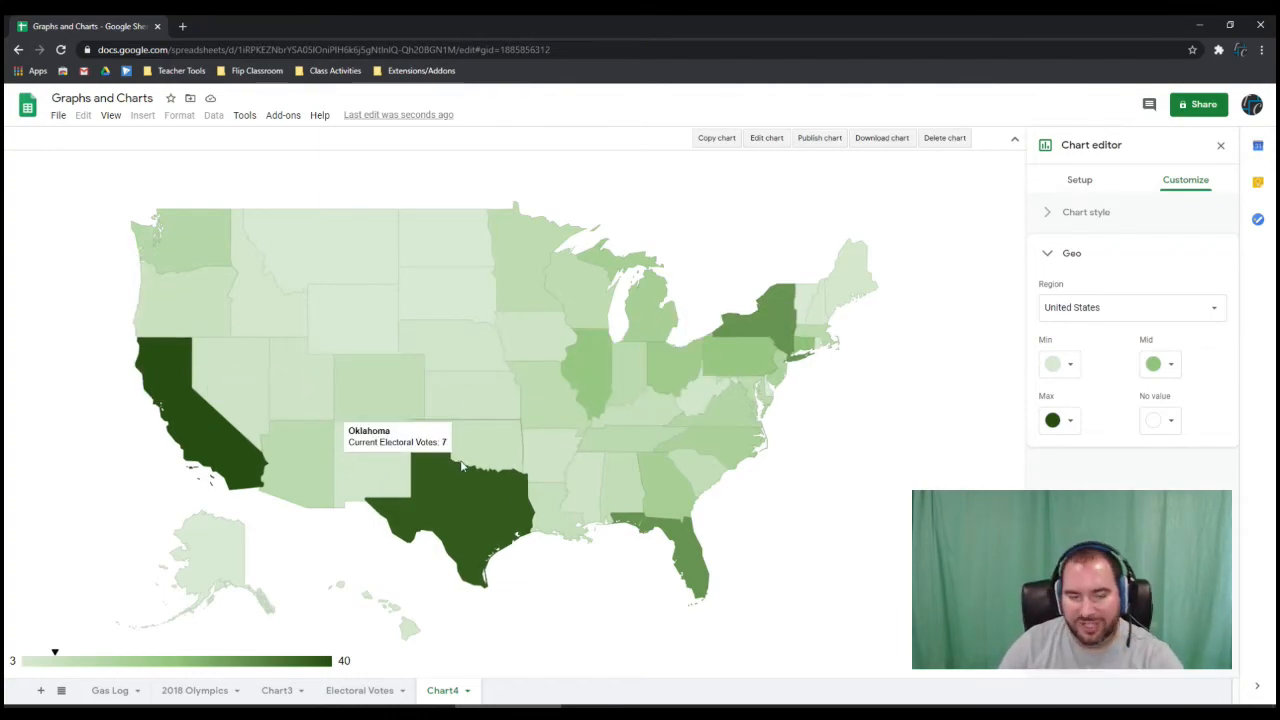
On the Electoral Votes sheet, set California's current electoral votes to 55 and Connecticut's to 7.
left_click(362, 692)
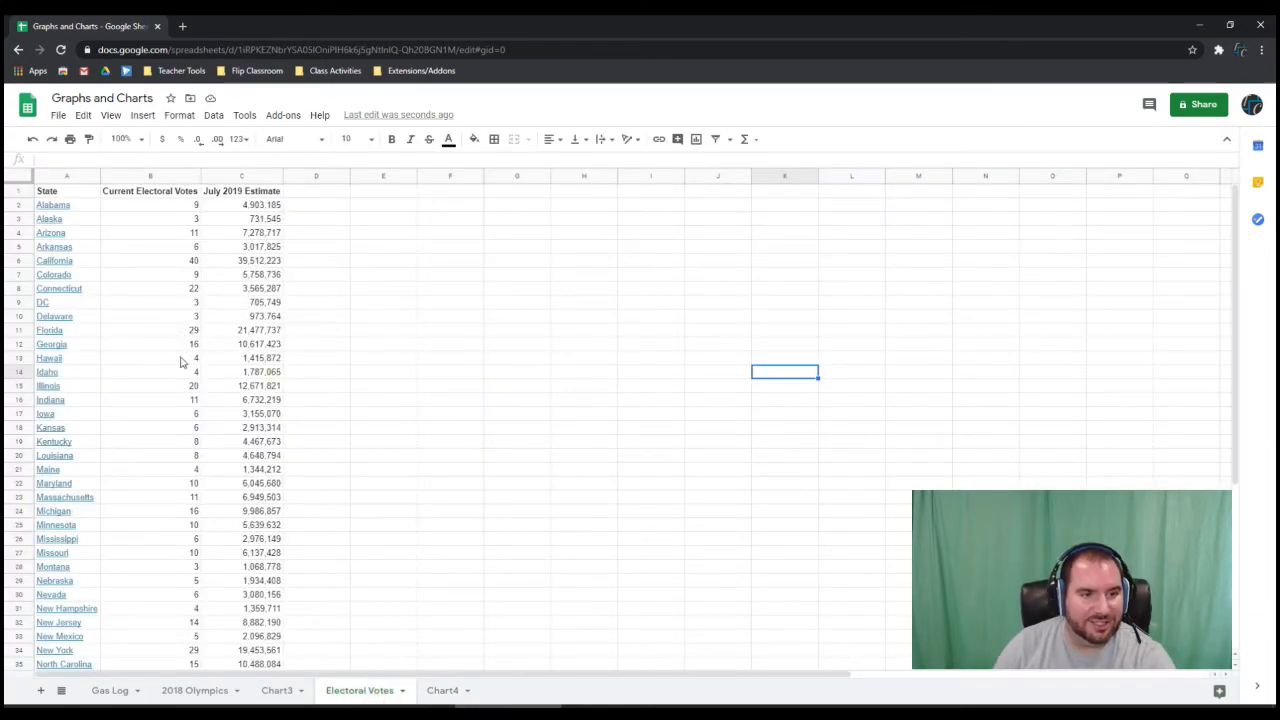
left_click(168, 260)
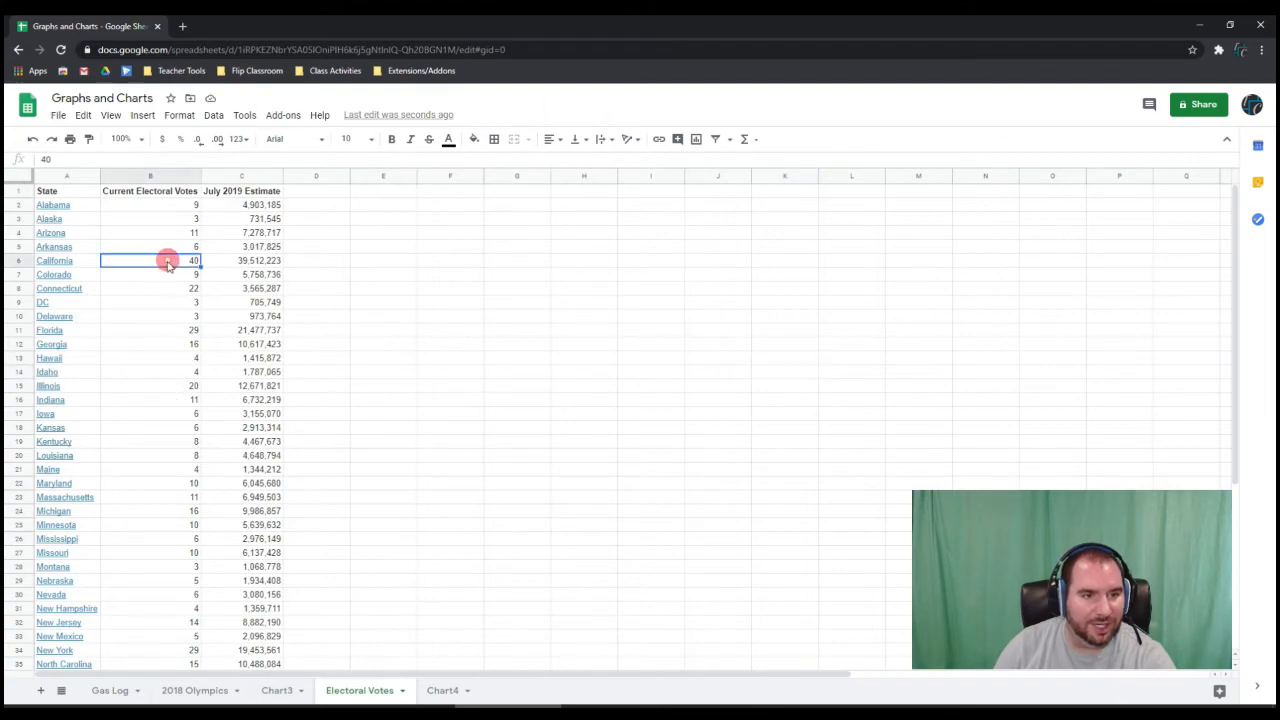
type("55")
left_click(188, 290)
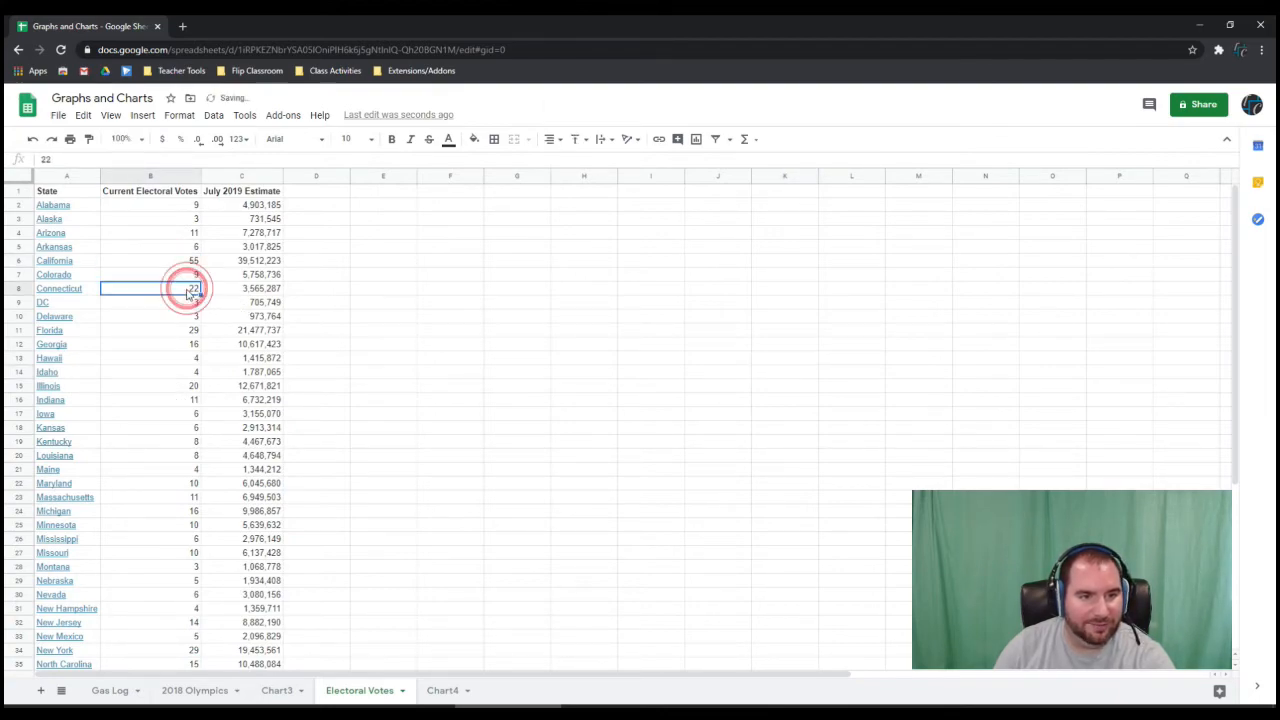
left_click(420, 318)
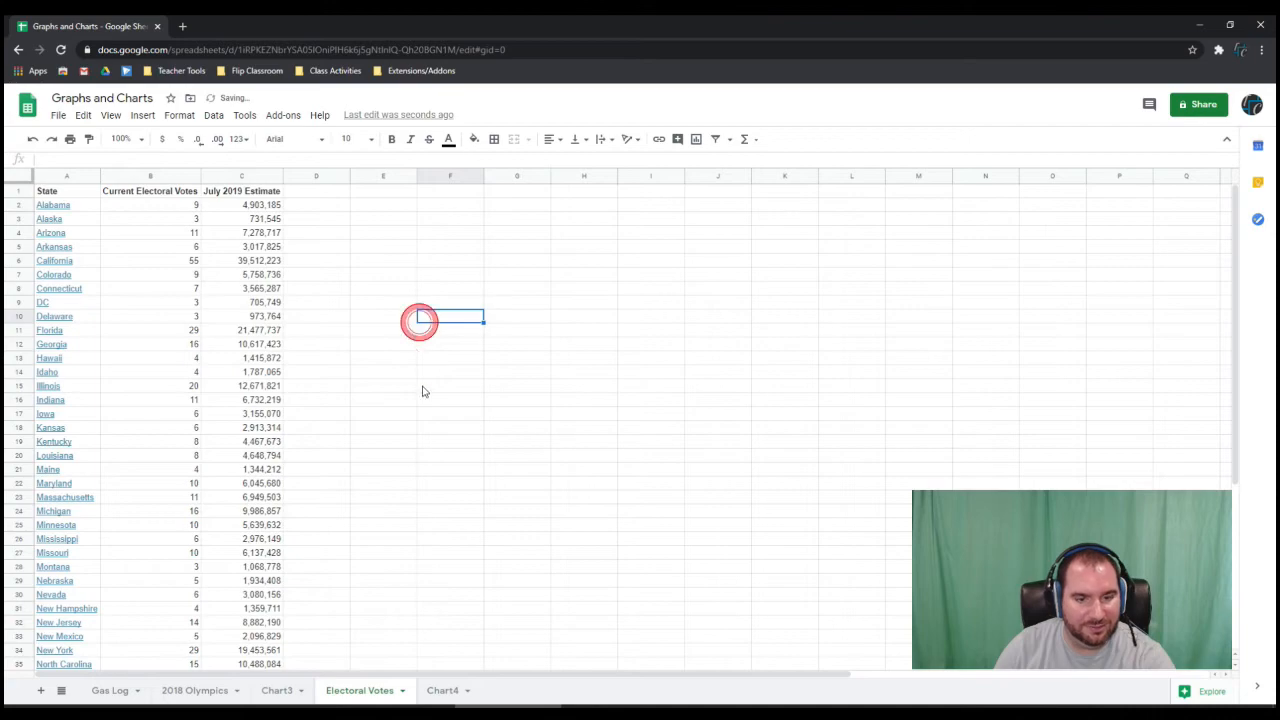
Return to the Chart4 map and examine the electoral votes of several states, including Connecticut, Washington, California, Maine and Kentucky.
left_click(440, 690)
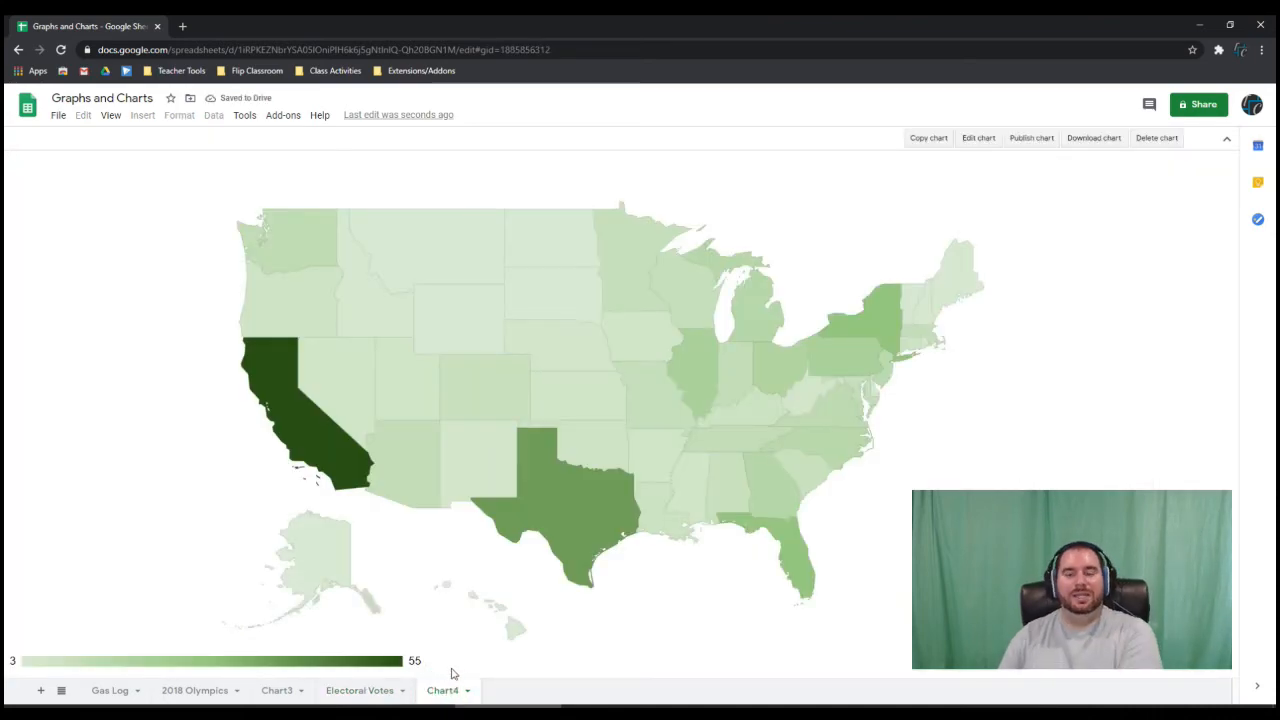
mouse_move(558, 507)
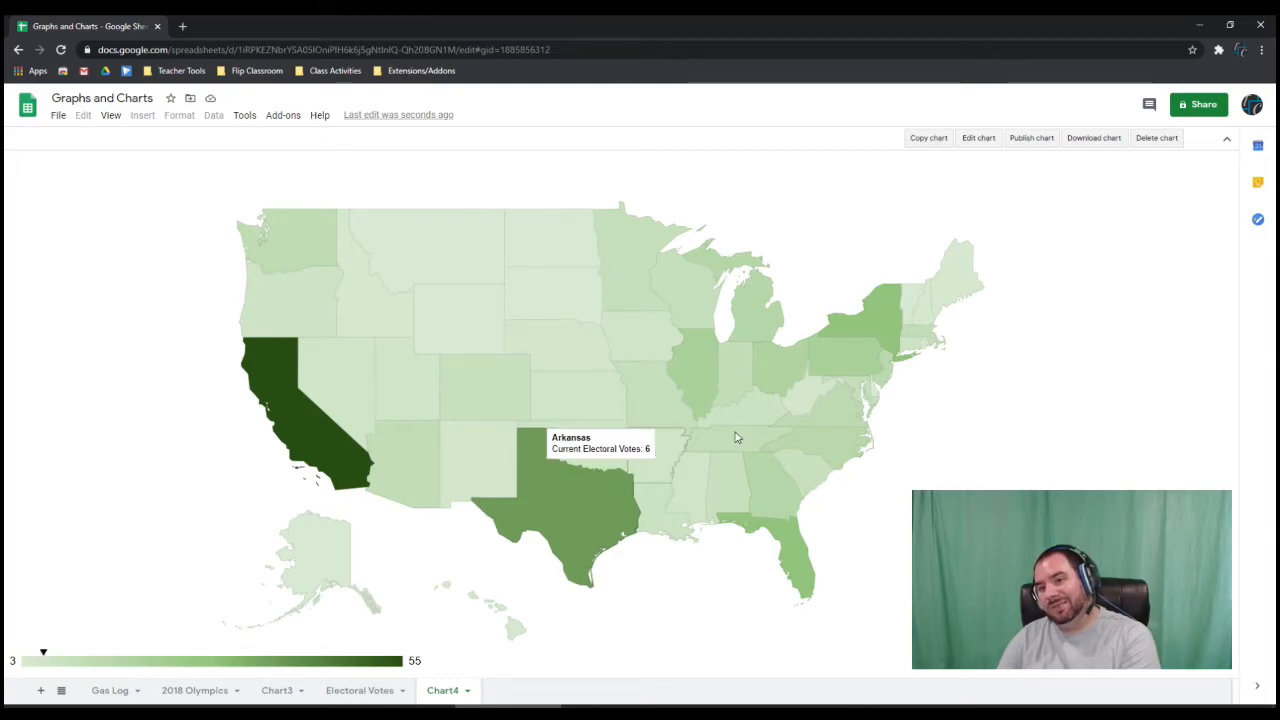
mouse_move(910, 344)
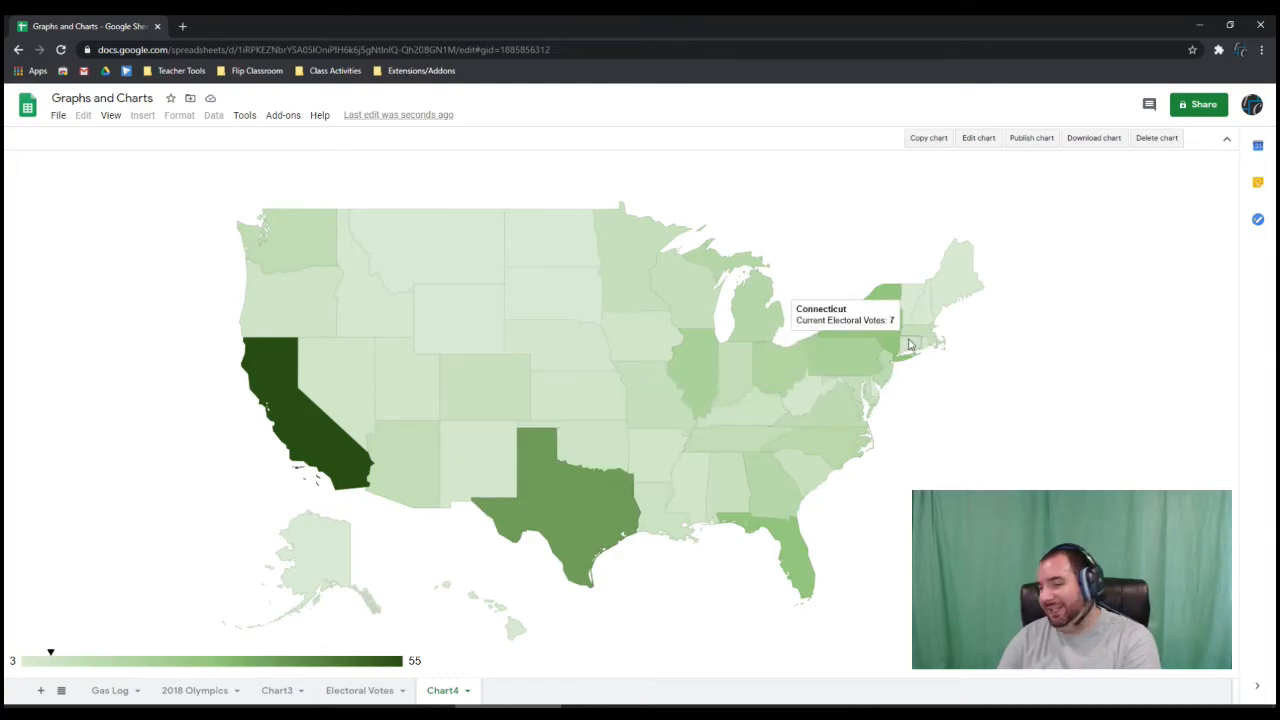
mouse_move(470, 310)
mouse_move(275, 241)
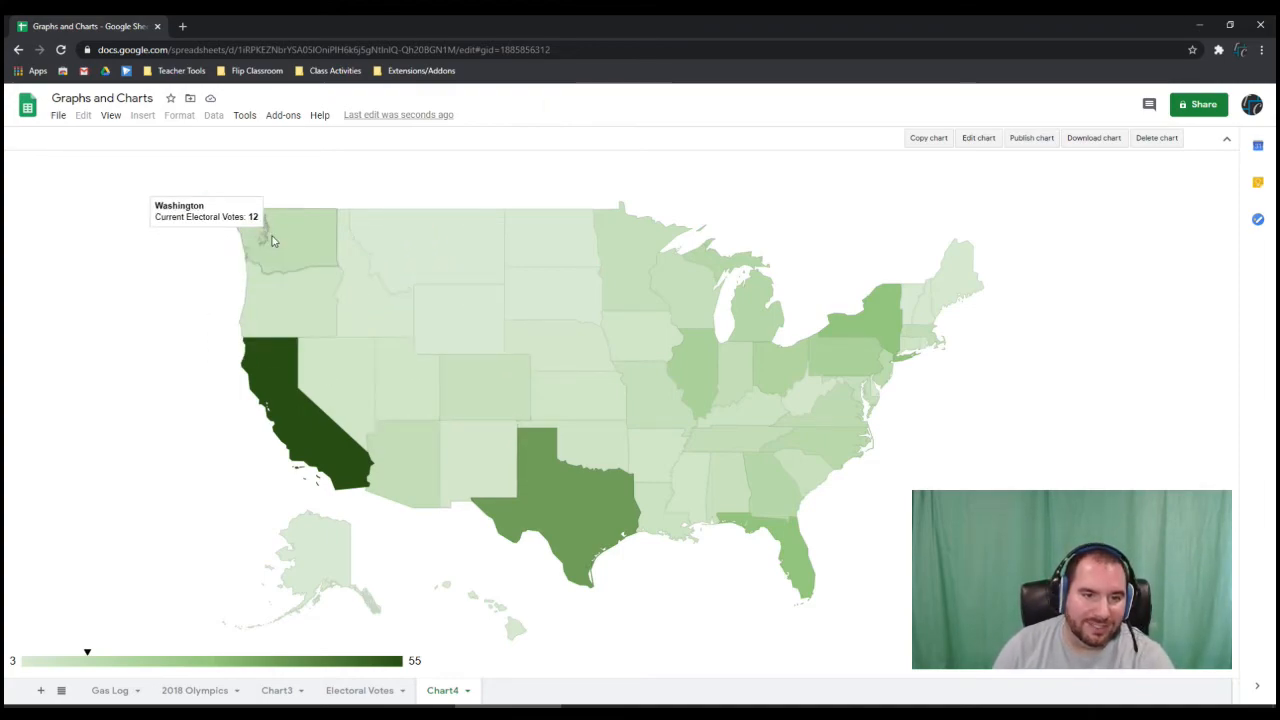
mouse_move(296, 414)
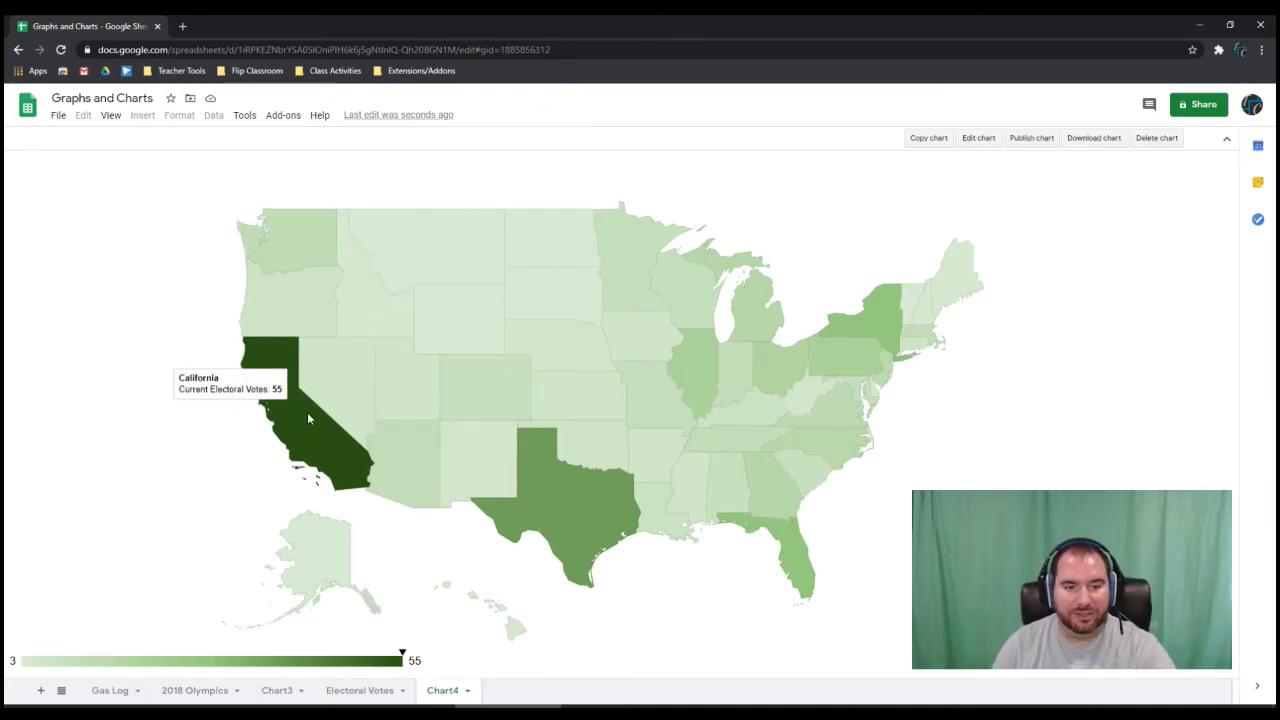
mouse_move(929, 315)
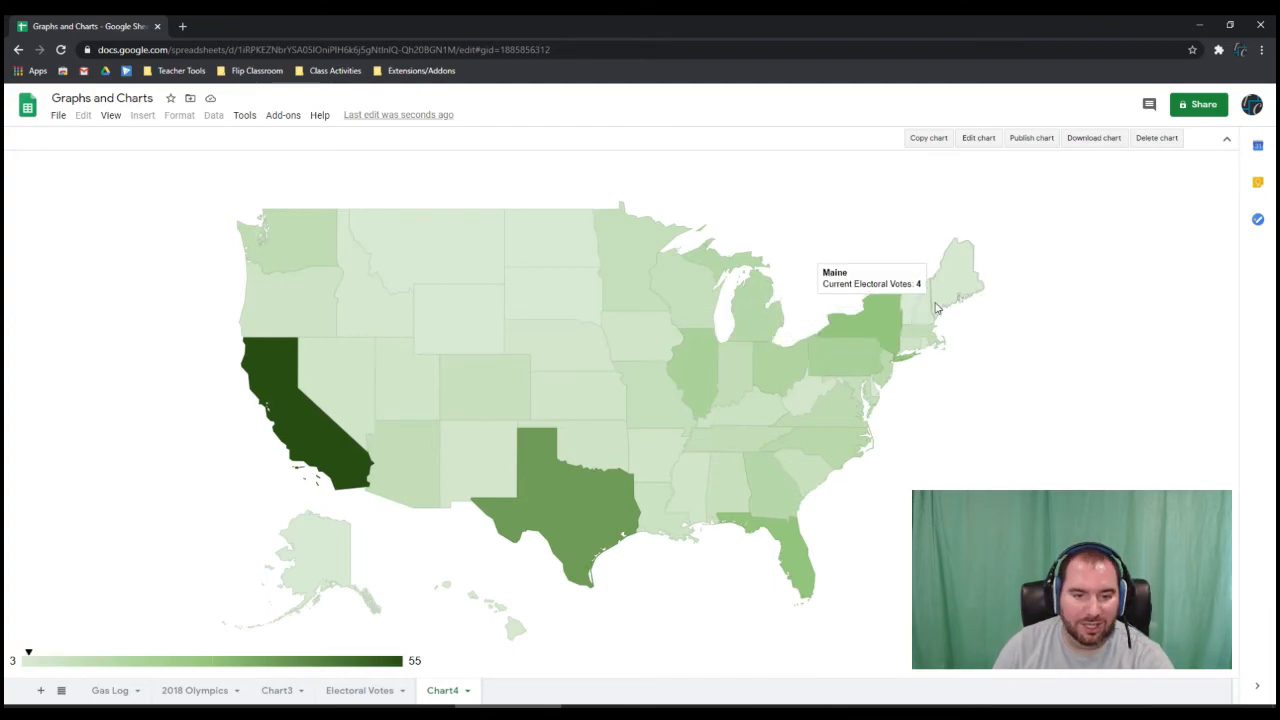
mouse_move(739, 422)
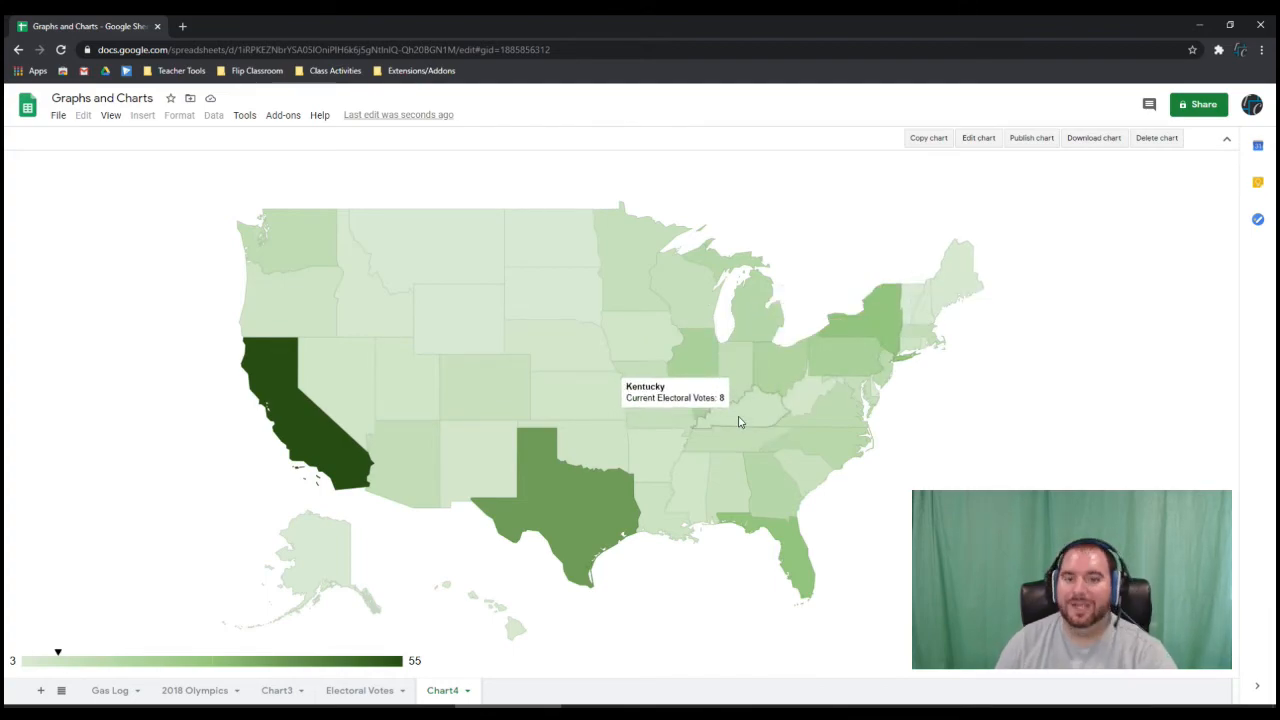